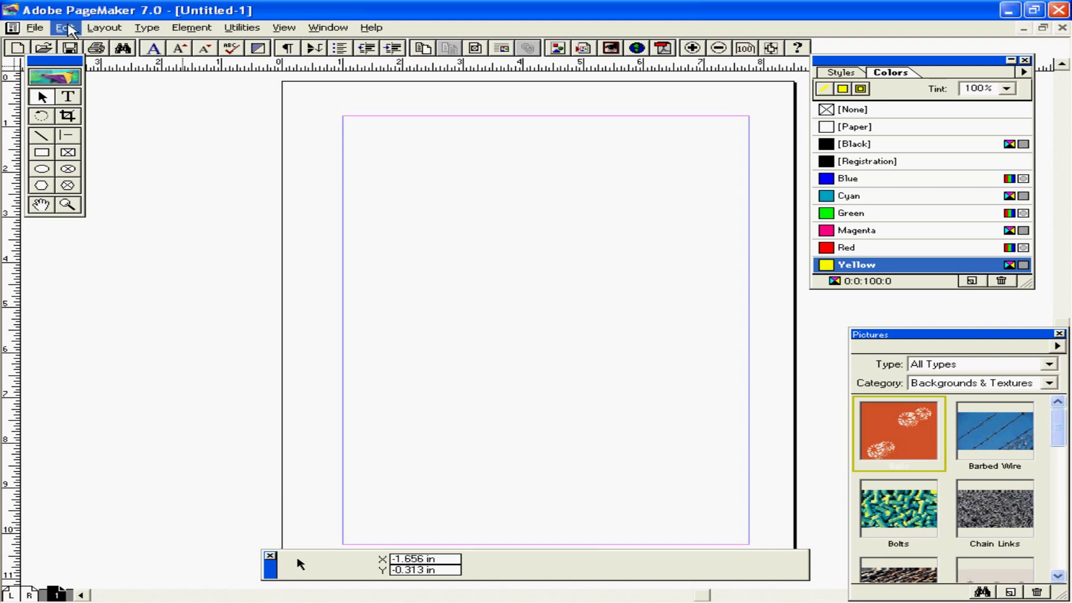
Step: Insert an Adobe Table 3.0 object with 5 rows and 4 columns, 4 by 2 inches
{"action": "left_click", "coordinate": [66, 29]}
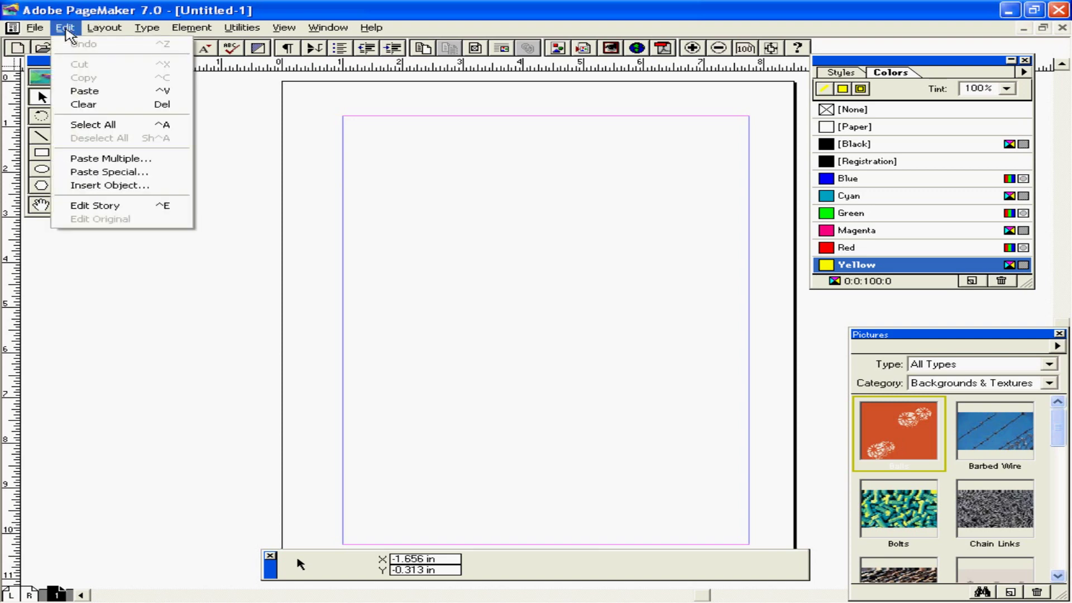
{"action": "left_click", "coordinate": [128, 190]}
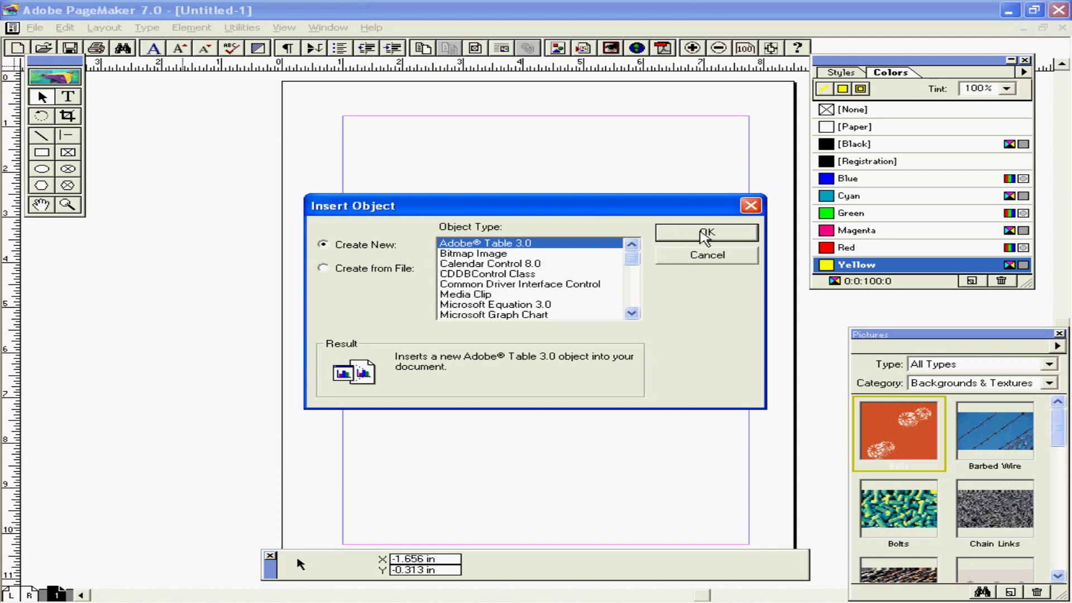
{"action": "left_click", "coordinate": [705, 237]}
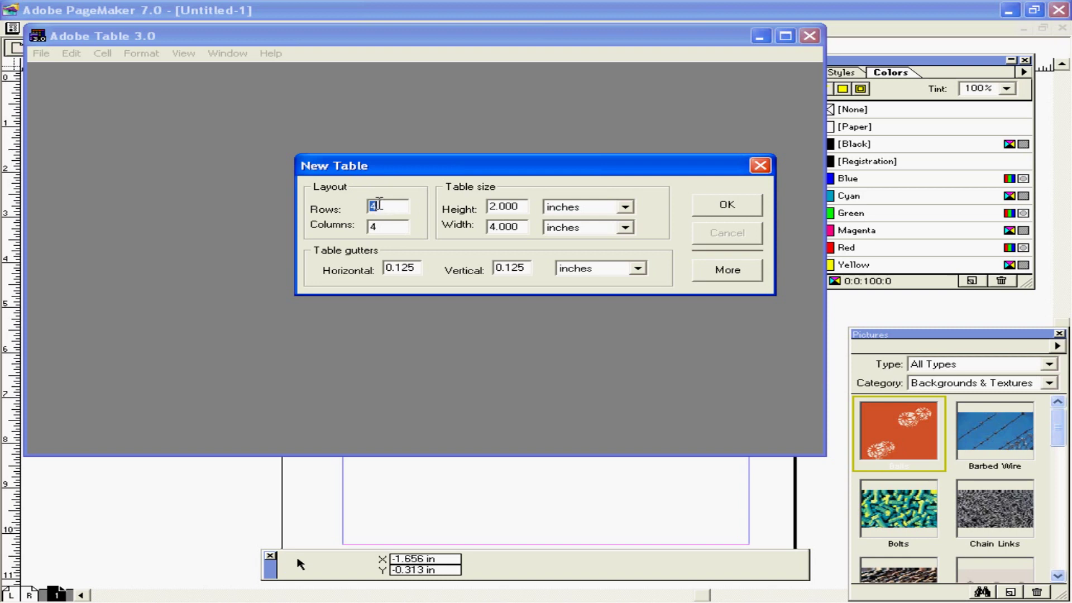
{"action": "left_click", "coordinate": [382, 207]}
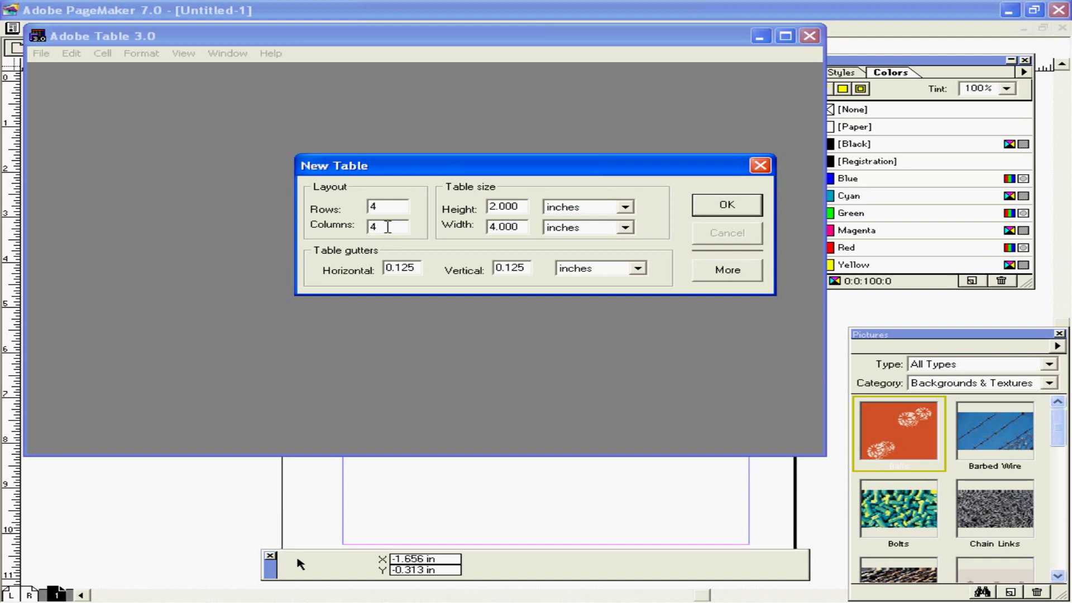
{"action": "left_click_drag", "start_coordinate": [385, 206], "coordinate": [355, 211]}
{"action": "type", "text": "5"}
{"action": "left_click", "coordinate": [383, 225]}
{"action": "left_click", "coordinate": [494, 207]}
{"action": "left_click", "coordinate": [714, 211]}
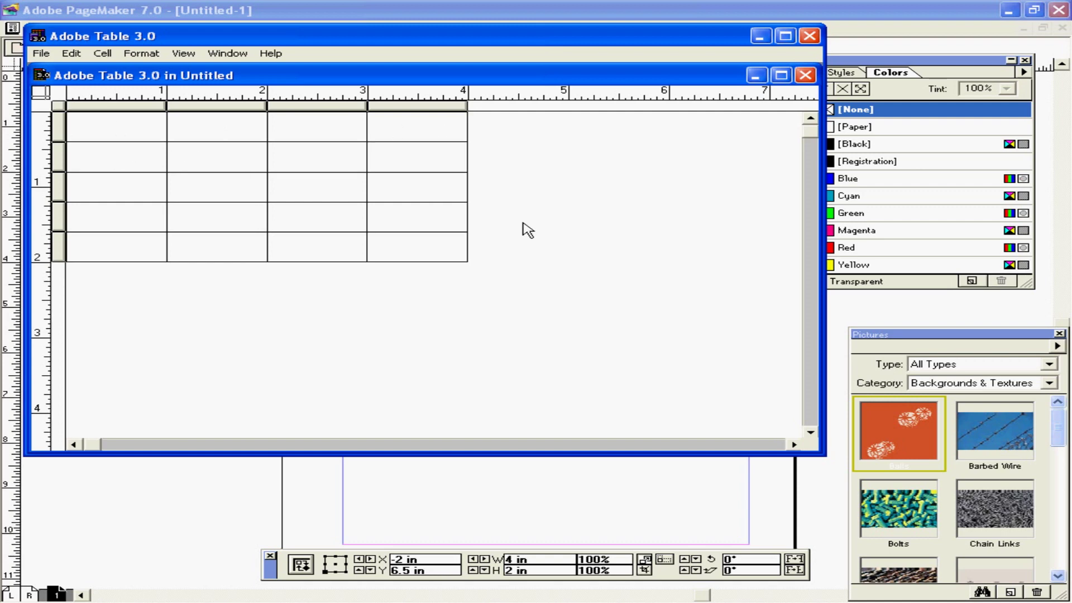
Step: Enter the headers SNO, SNAME, COURSE, FEE and serial numbers 2, 3, 4 in the SNO column
{"action": "type", "text": "SNO "}
{"action": "type", "text": "SNAME "}
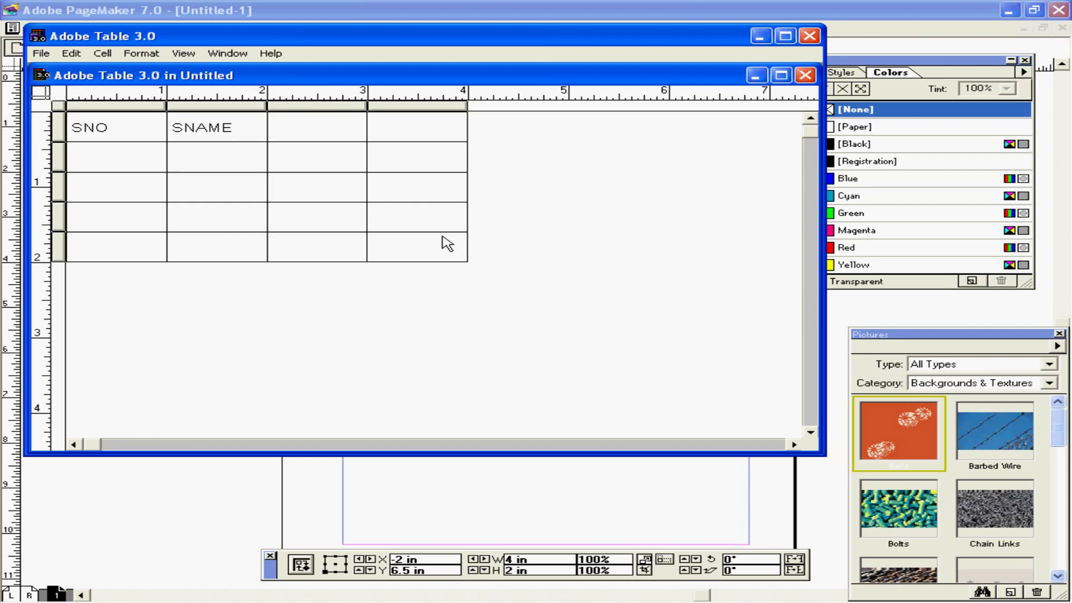
{"action": "type", "text": "COURSE F"}
{"action": "type", "text": "EE"}
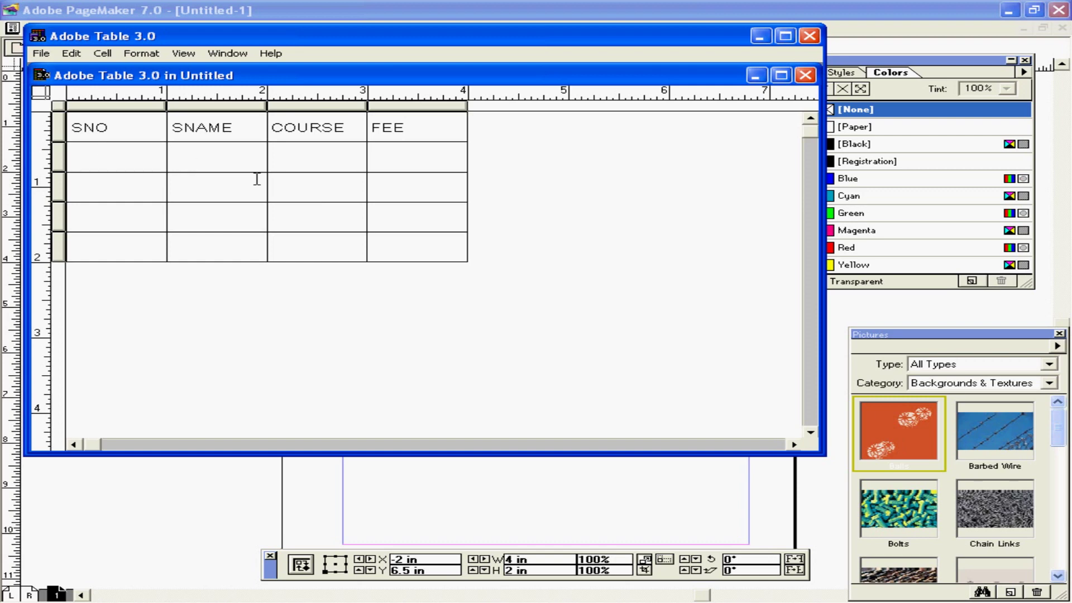
{"action": "key", "text": "Down"}
{"action": "type", "text": "2"}
{"action": "key", "text": "Down"}
{"action": "type", "text": "3"}
{"action": "key", "text": "Down"}
{"action": "type", "text": "4"}
Step: Fill in the students' names in the SNAME column
{"action": "type", "text": "DAY"}
{"action": "type", "text": "KIRA"}
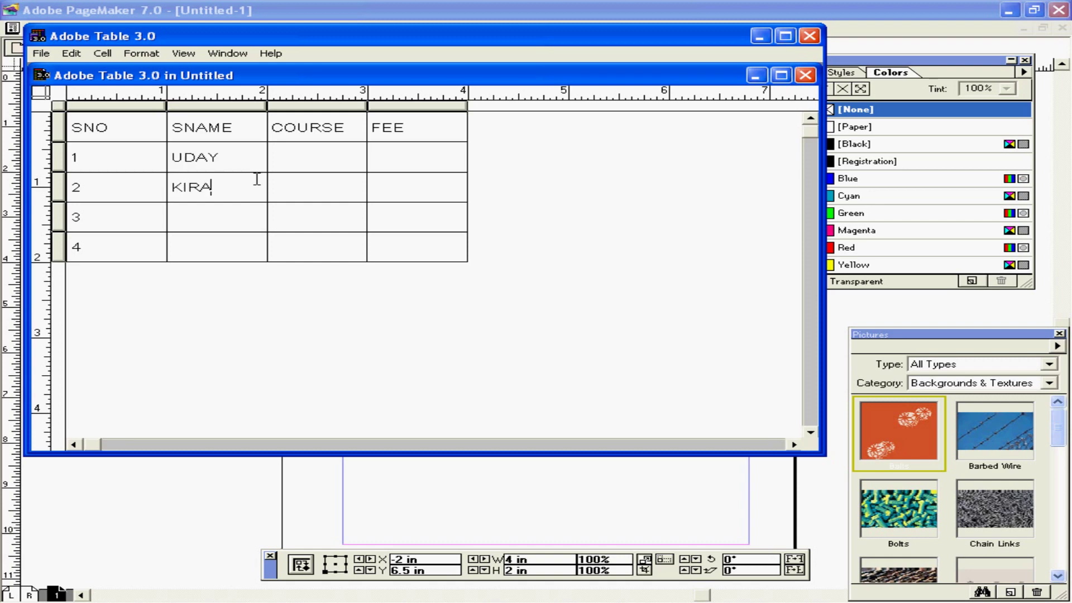
{"action": "type", "text": "N"}
{"action": "key", "text": "Down"}
{"action": "type", "text": "ANU"}
{"action": "type", "text": "RAVI"}
Step: Enter courses BA, BCOM, BSC, MA and fees 2000, 2500, 3000, 4000
{"action": "key", "text": "Tab"}
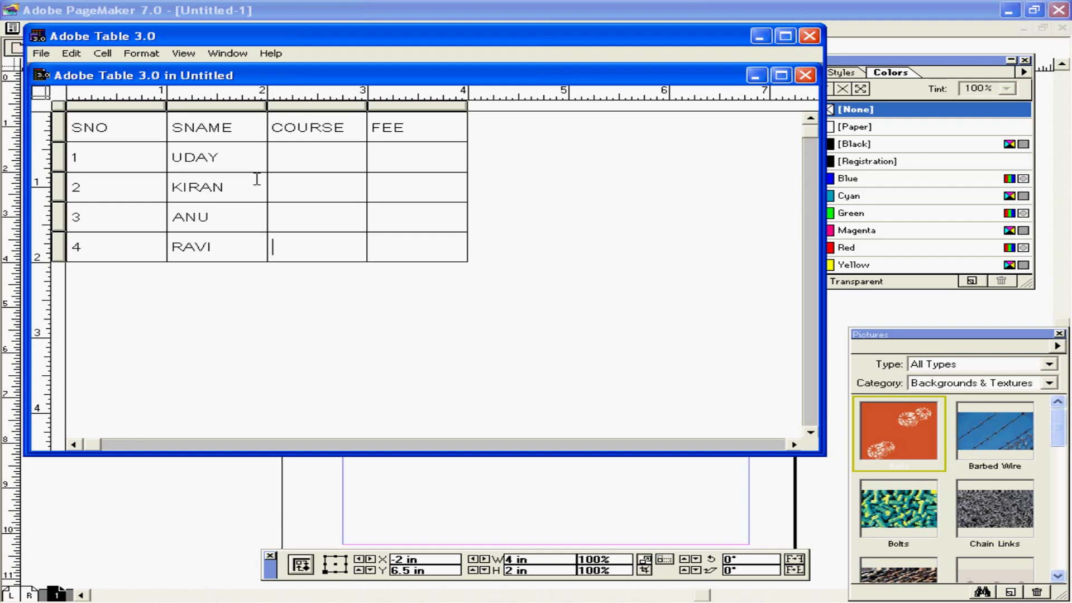
{"action": "key", "text": "Up"}
{"action": "key", "text": "Up"}
{"action": "key", "text": "Up"}
{"action": "type", "text": "BA "}
{"action": "type", "text": "BCOM "}
{"action": "type", "text": "BSC "}
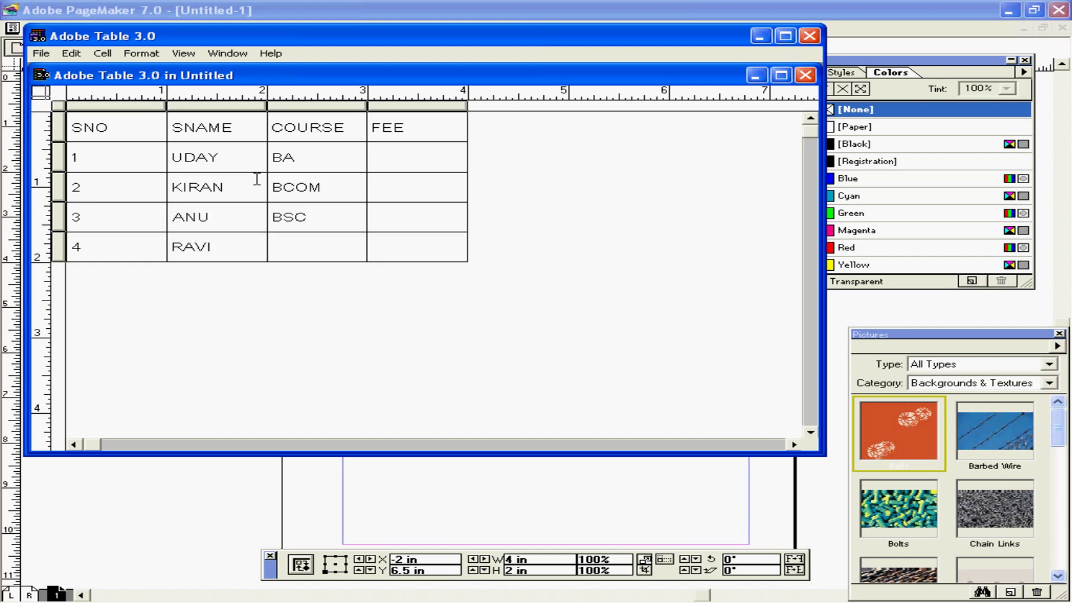
{"action": "type", "text": "M"}
{"action": "type", "text": "A"}
{"action": "key", "text": "Up"}
{"action": "type", "text": "2000"}
{"action": "type", "text": "2500"}
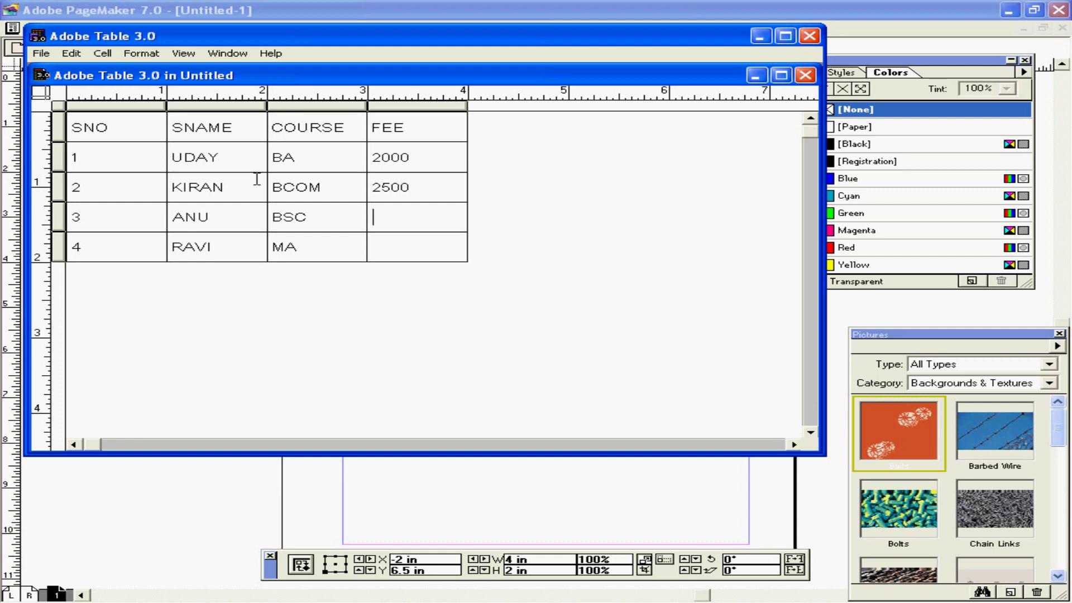
{"action": "type", "text": "3000"}
{"action": "type", "text": "4000"}
Step: Try selecting the header and first data rows with the row selector bar
{"action": "left_click", "coordinate": [59, 133]}
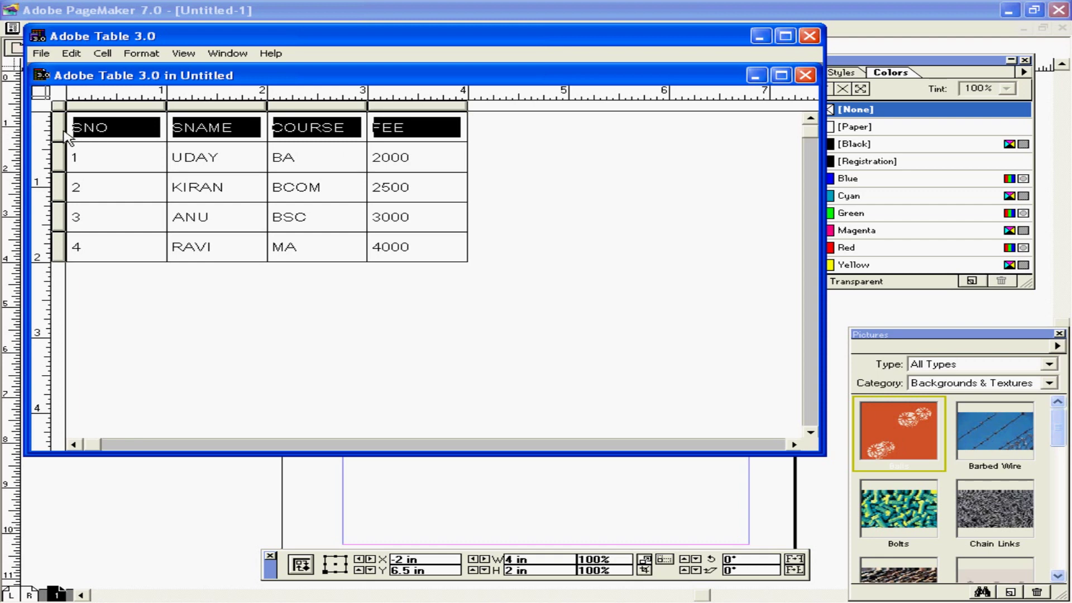
{"action": "left_click", "coordinate": [63, 157]}
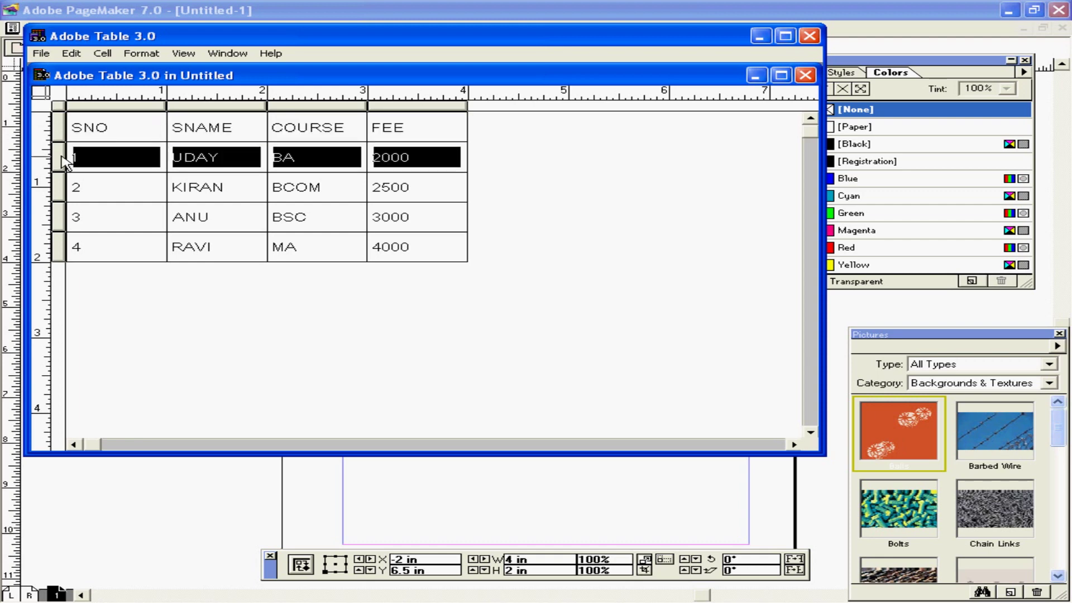
{"action": "left_click", "coordinate": [62, 187]}
{"action": "left_click", "coordinate": [56, 138]}
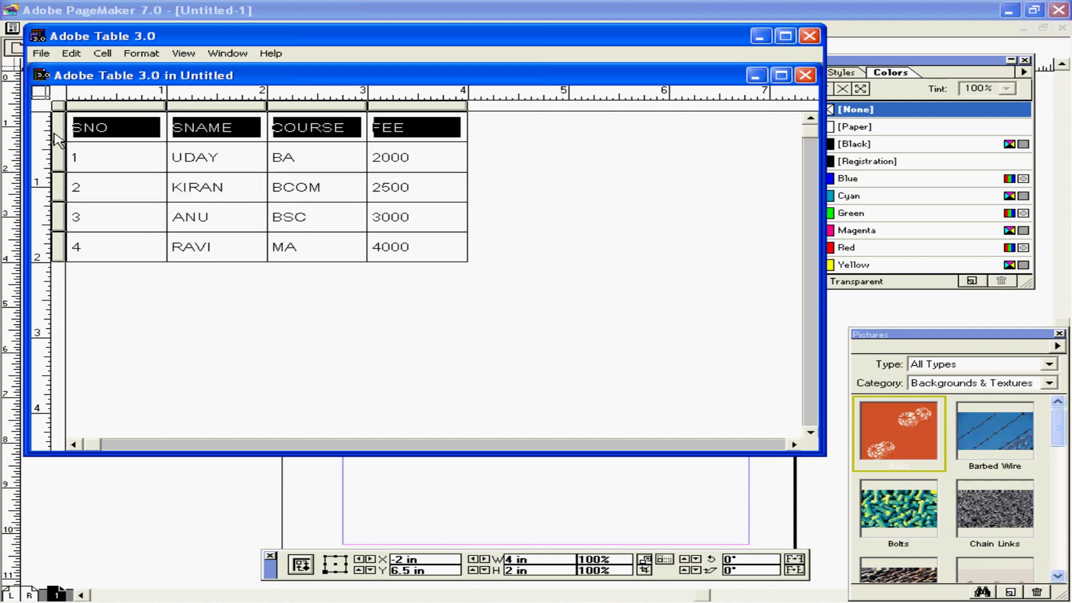
{"action": "left_click", "coordinate": [63, 161], "text": "shift"}
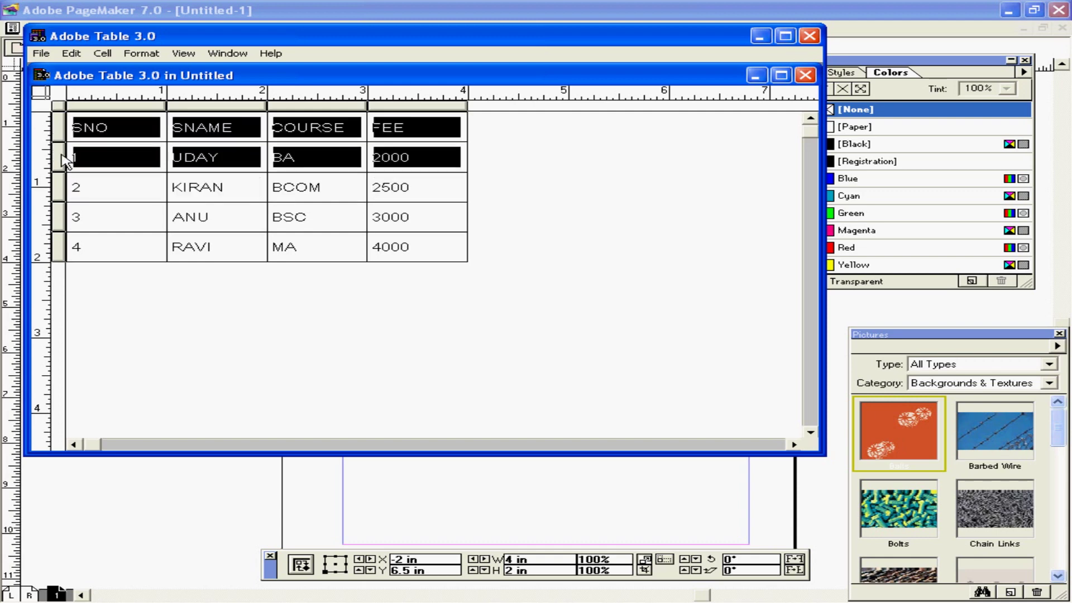
{"action": "left_click", "coordinate": [126, 157]}
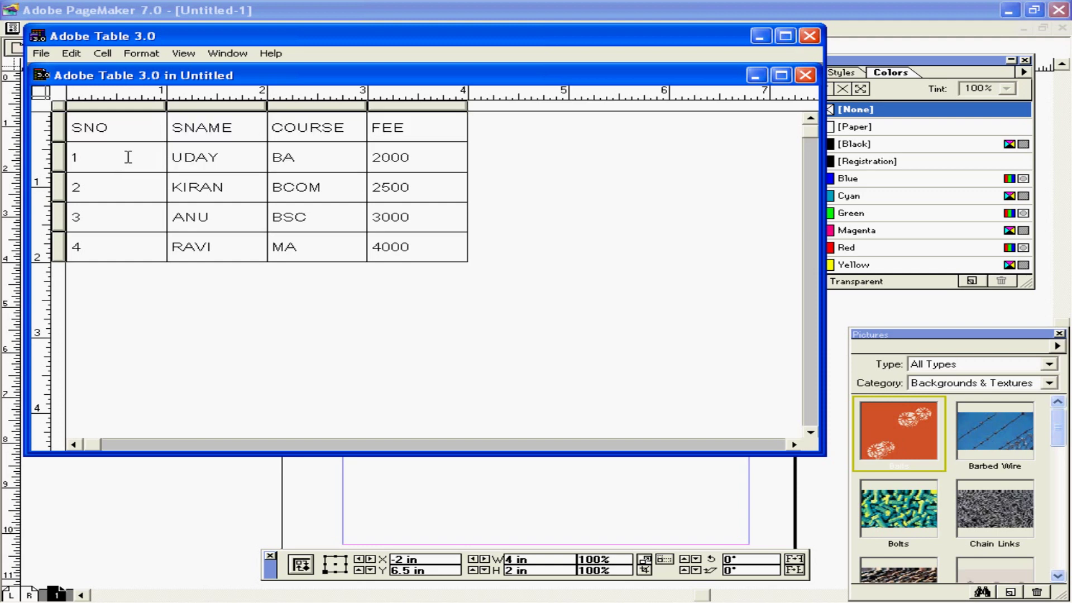
Step: Select each column in turn, then adjust the header row height and narrow the SNO column
{"action": "left_click", "coordinate": [108, 127]}
{"action": "left_click", "coordinate": [109, 106]}
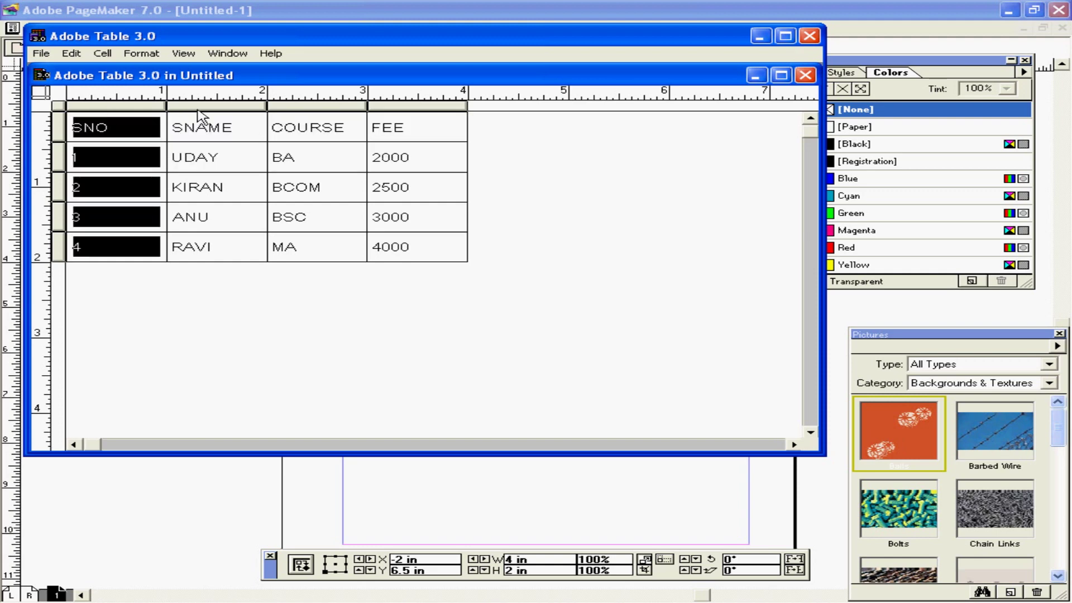
{"action": "left_click", "coordinate": [221, 107]}
{"action": "left_click", "coordinate": [310, 107]}
{"action": "left_click", "coordinate": [390, 107]}
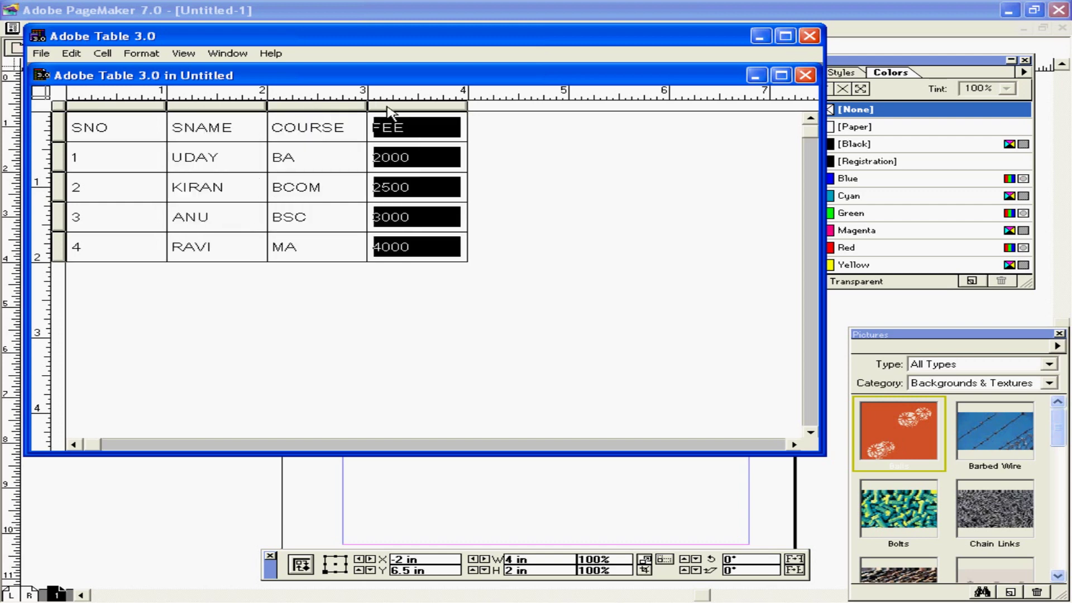
{"action": "left_click", "coordinate": [297, 106]}
{"action": "left_click", "coordinate": [218, 106]}
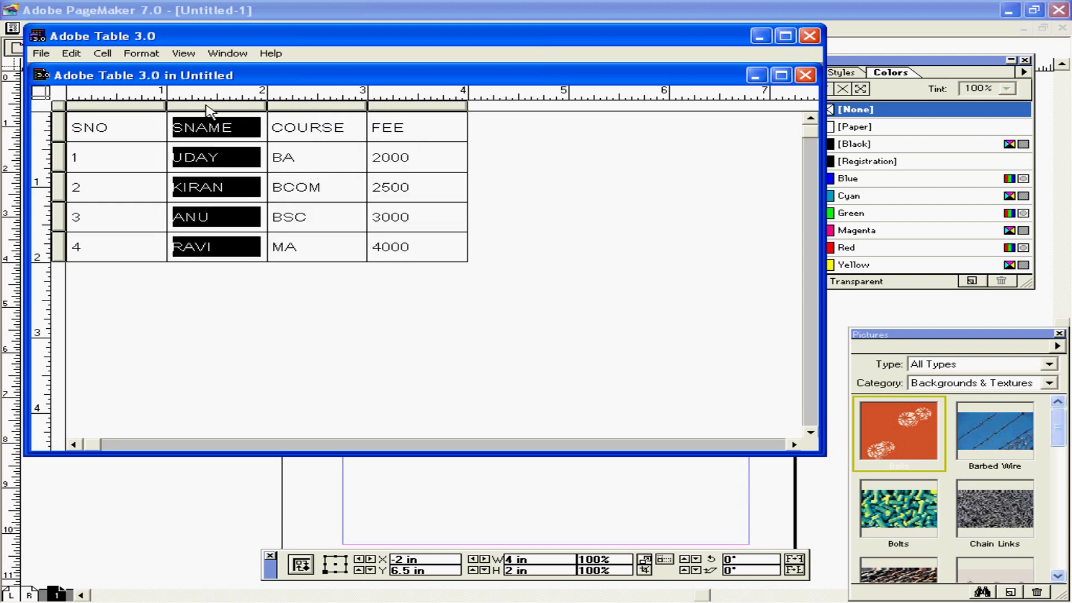
{"action": "left_click", "coordinate": [139, 128]}
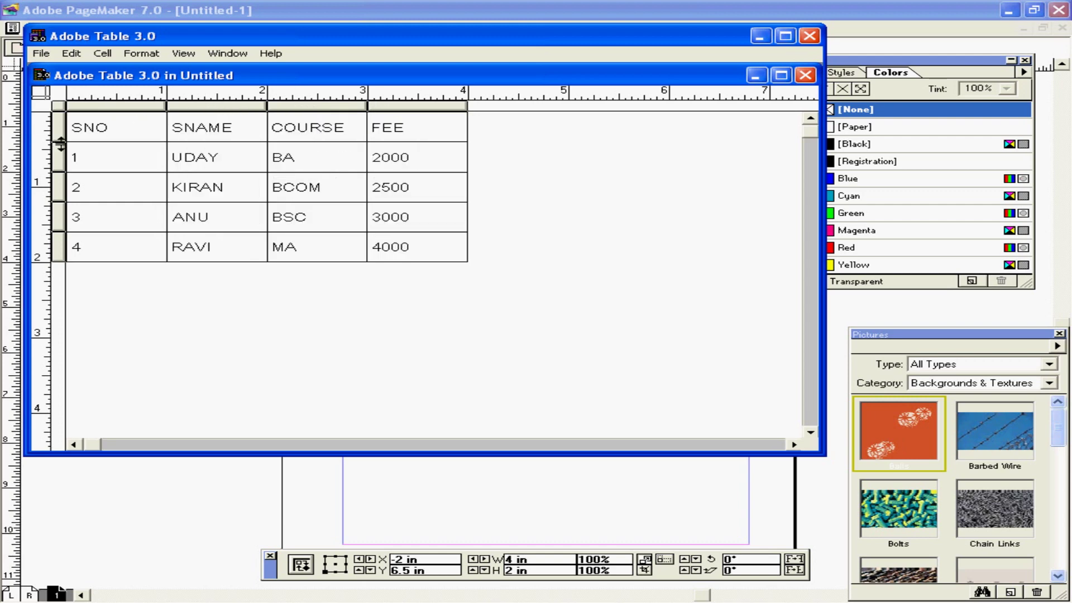
{"action": "mouse_move", "coordinate": [60, 143]}
{"action": "left_mouse_down"}
{"action": "mouse_move", "coordinate": [60, 156]}
{"action": "mouse_move", "coordinate": [61, 140]}
{"action": "left_mouse_up"}
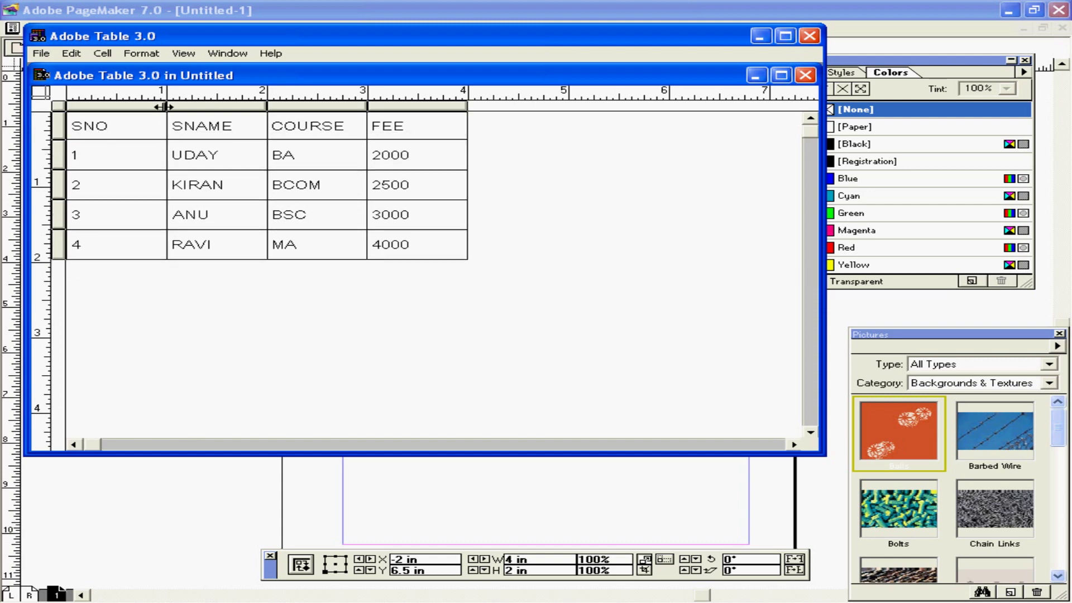
{"action": "mouse_move", "coordinate": [167, 106]}
{"action": "left_mouse_down"}
{"action": "mouse_move", "coordinate": [189, 105]}
{"action": "mouse_move", "coordinate": [150, 102]}
{"action": "left_mouse_up"}
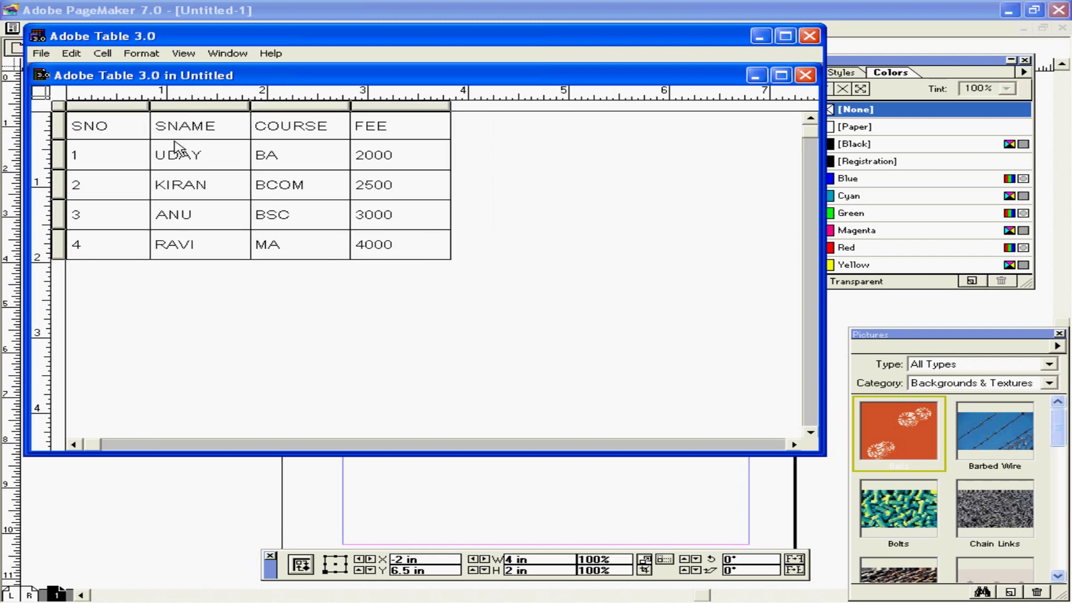
Step: Format the header row text as bold blue, vertically centred
{"action": "left_click", "coordinate": [62, 128]}
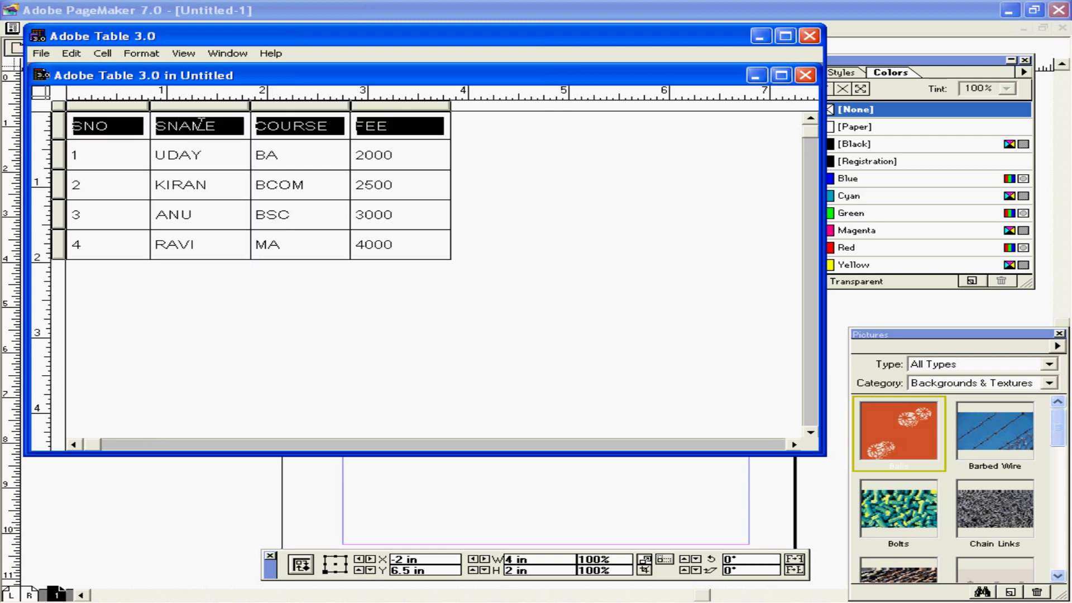
{"action": "left_click", "coordinate": [150, 55]}
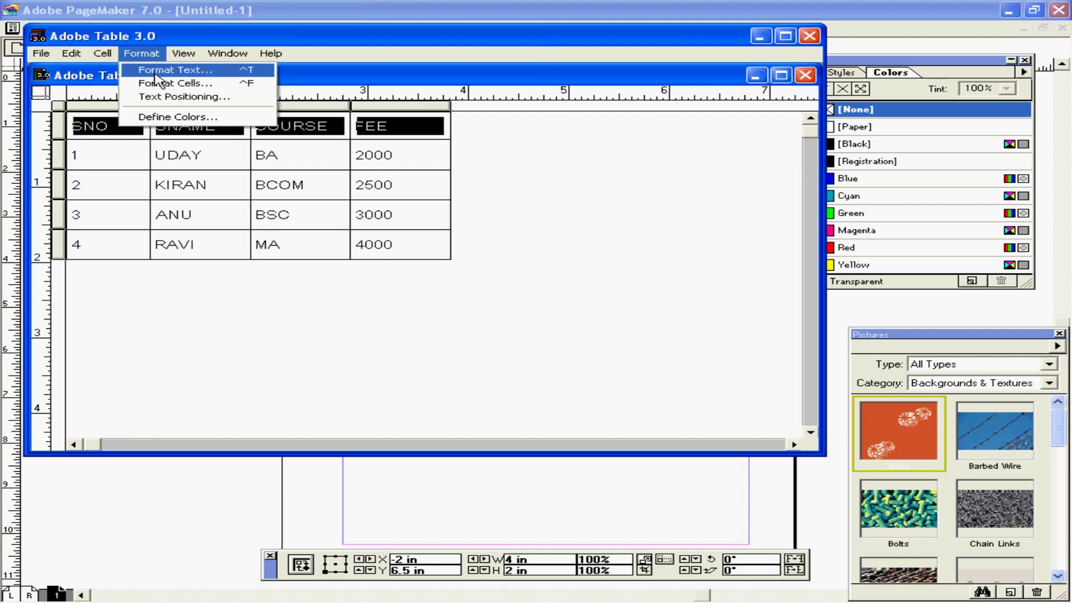
{"action": "left_click", "coordinate": [156, 74]}
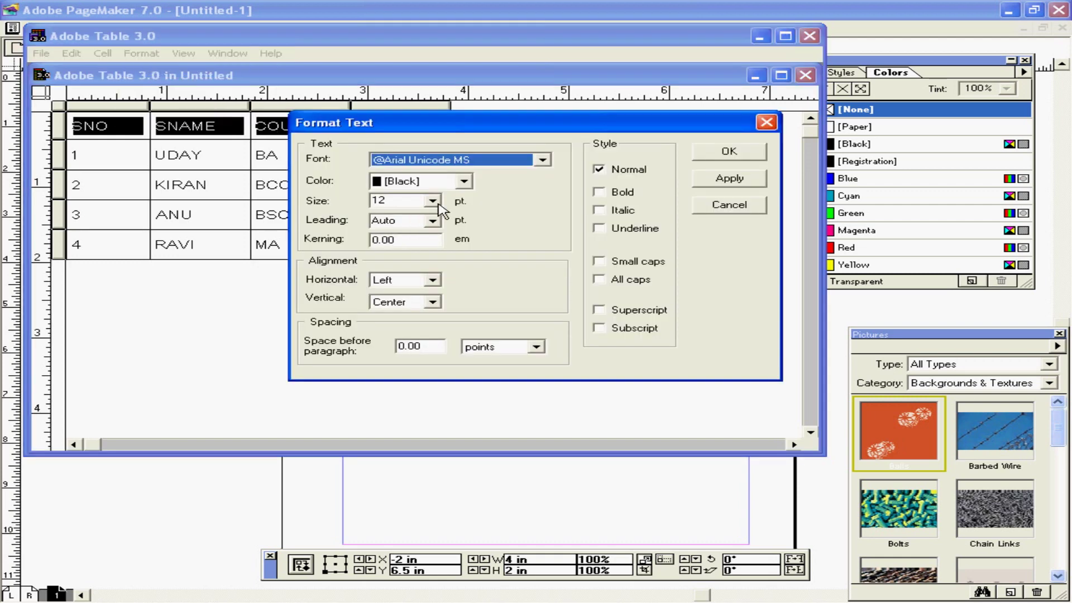
{"action": "left_click", "coordinate": [599, 192]}
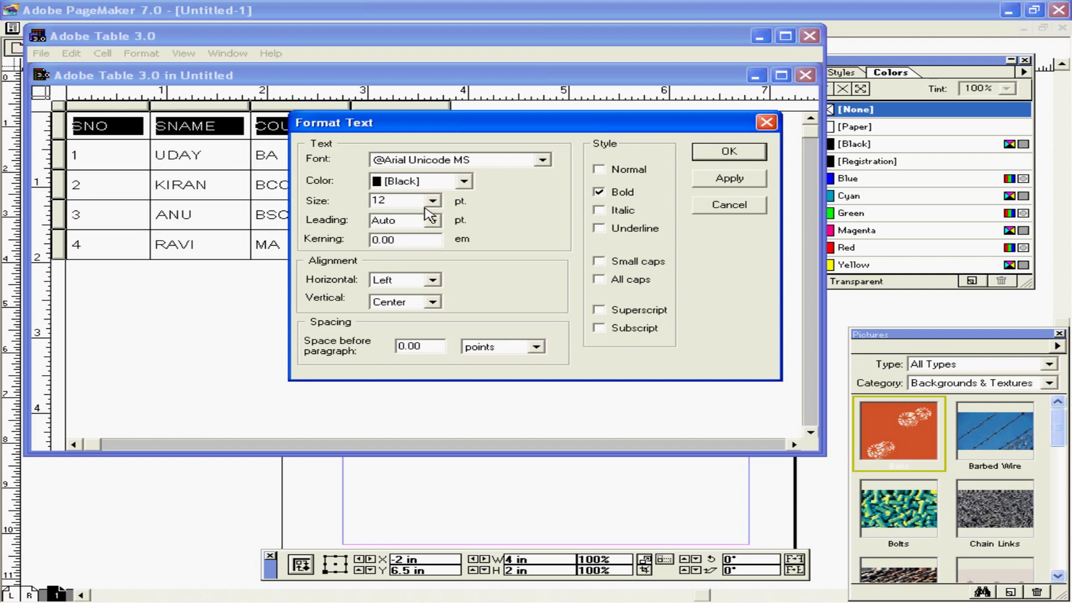
{"action": "left_click", "coordinate": [463, 181]}
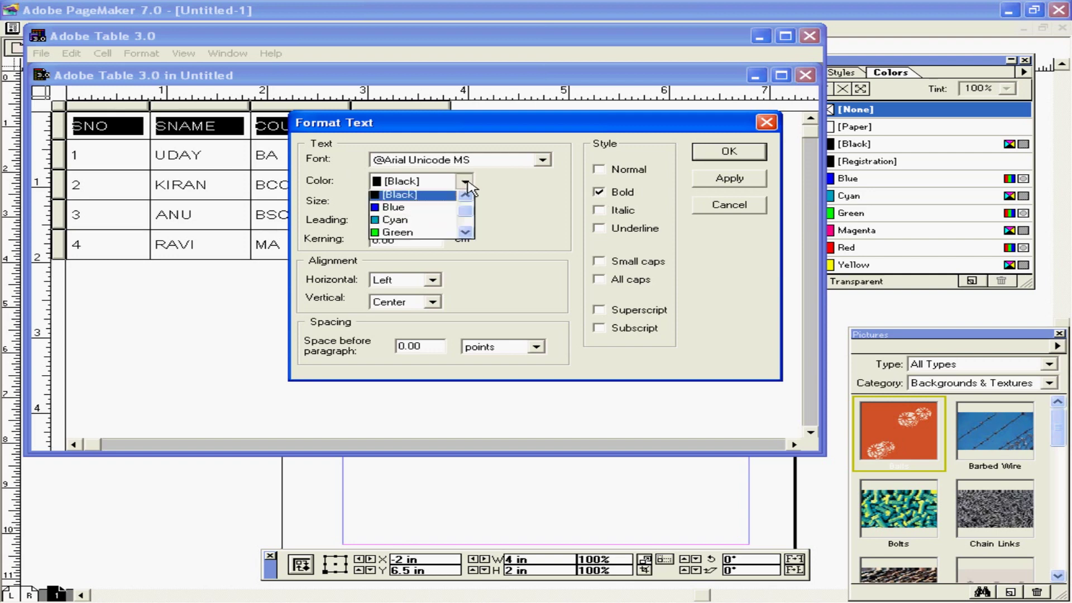
{"action": "left_click", "coordinate": [403, 212]}
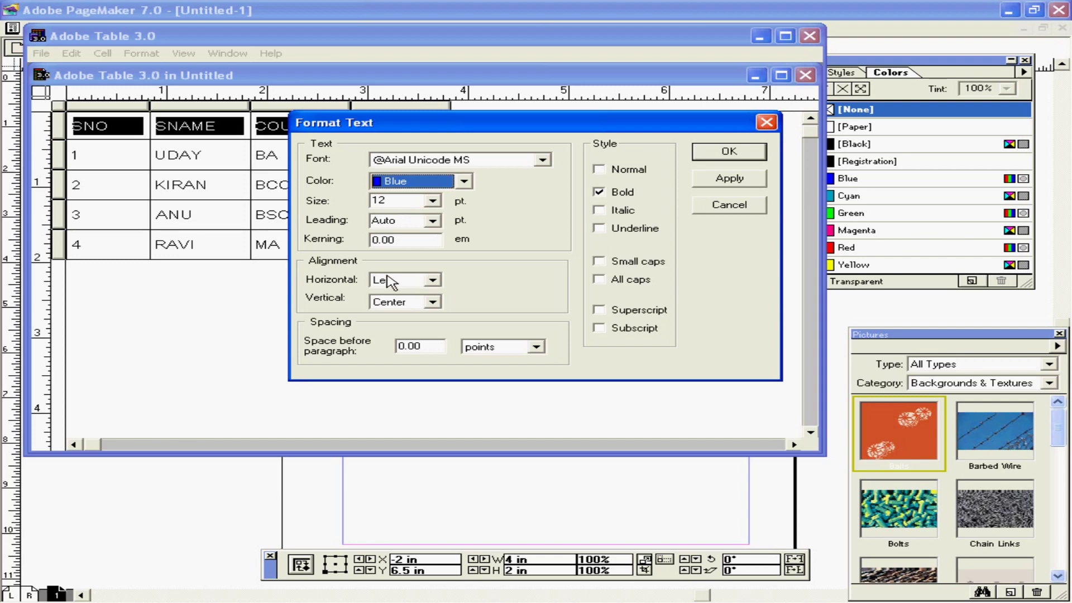
{"action": "left_click", "coordinate": [432, 302]}
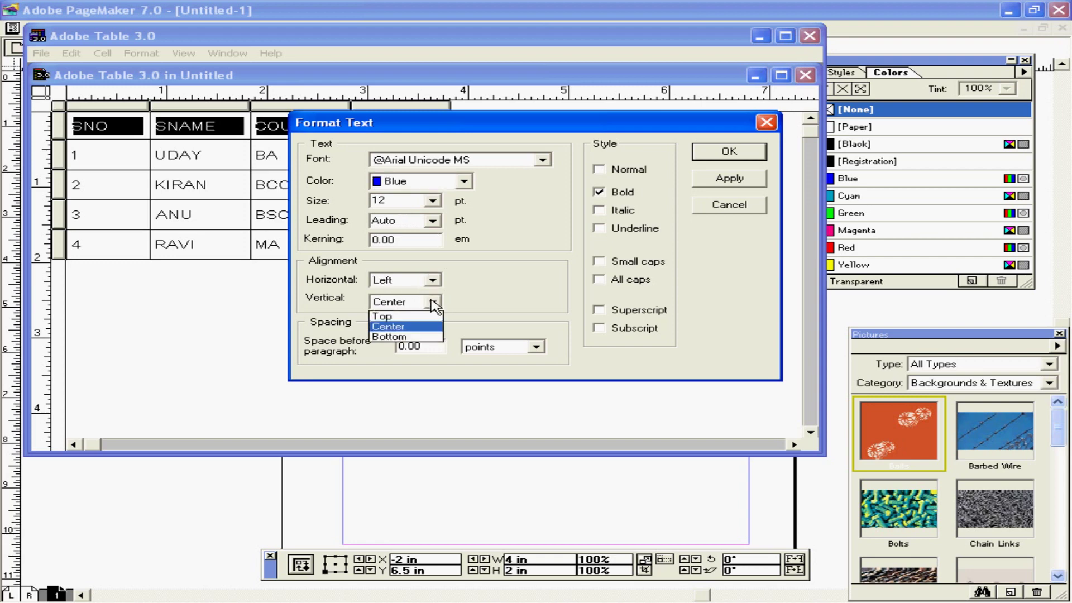
{"action": "left_click", "coordinate": [407, 327]}
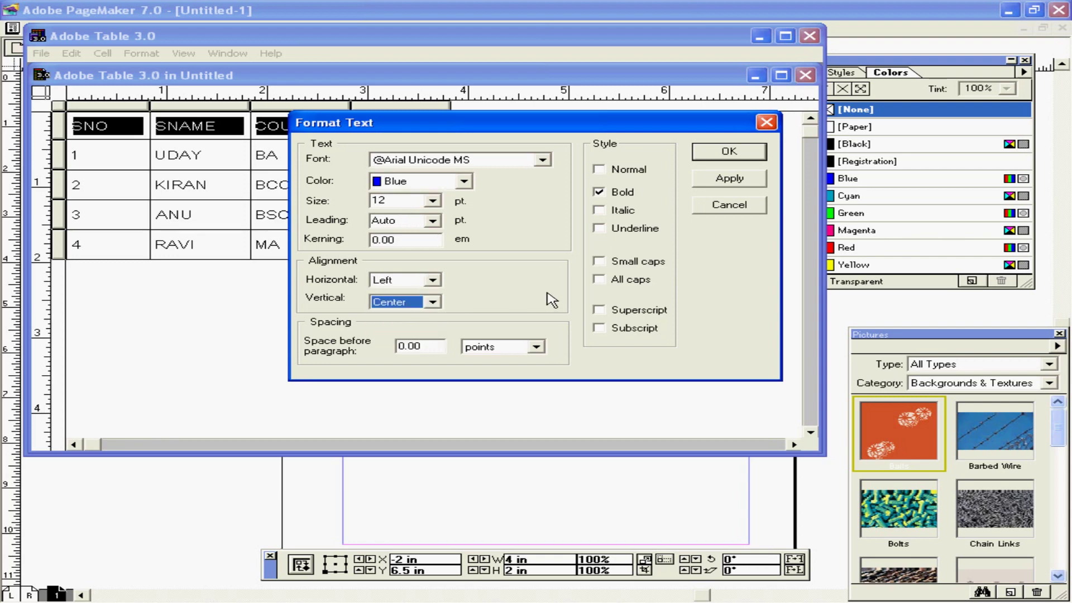
{"action": "left_click", "coordinate": [735, 153]}
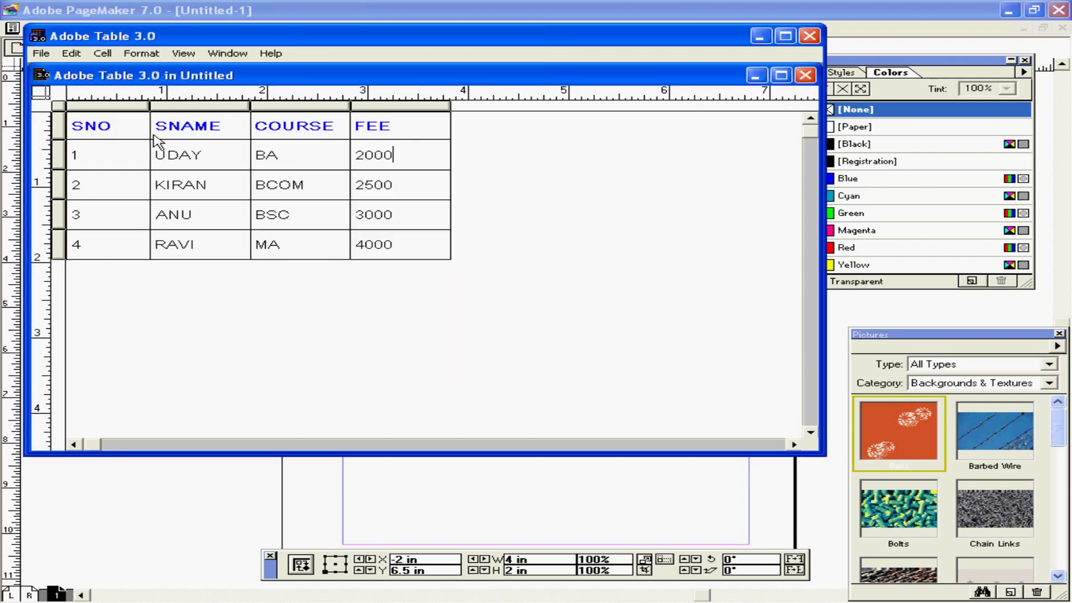
{"action": "left_click", "coordinate": [63, 130]}
Step: Set the cell border colour to cyan and the header row fill to green
{"action": "left_click", "coordinate": [141, 53]}
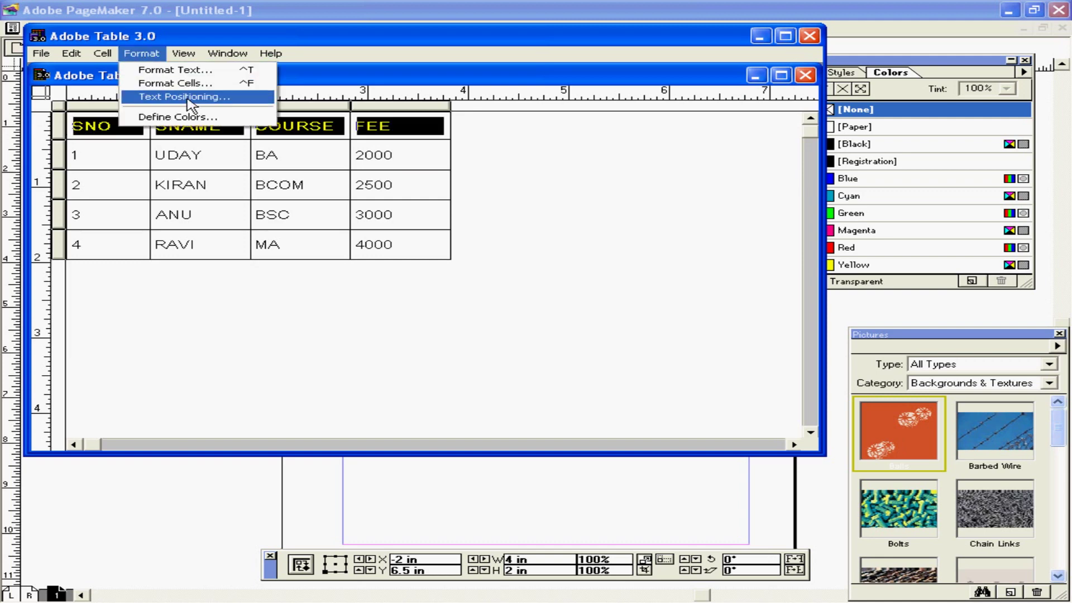
{"action": "left_click", "coordinate": [183, 85]}
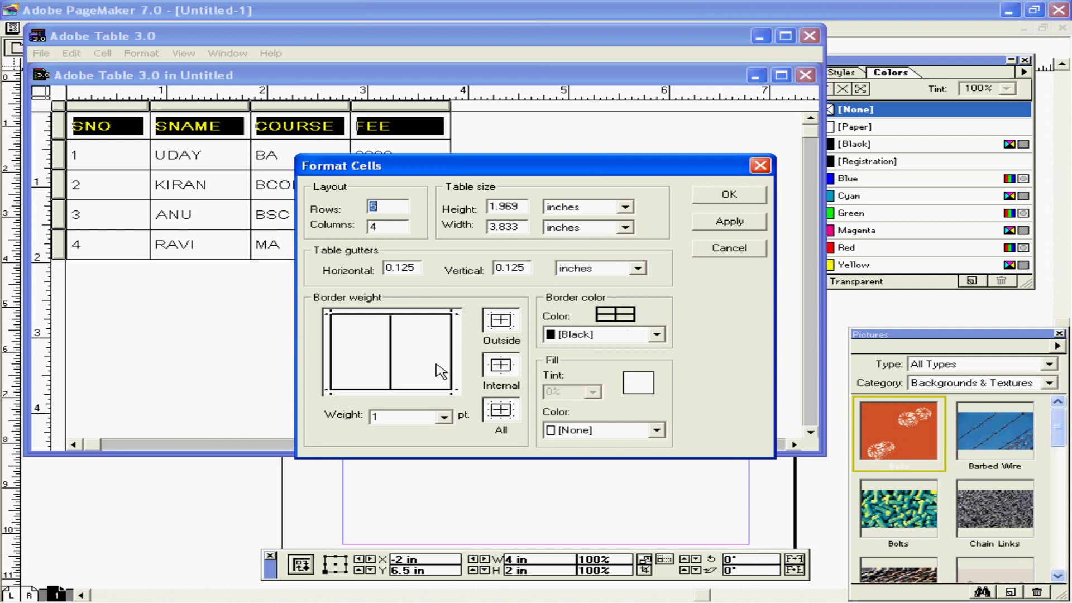
{"action": "left_click", "coordinate": [657, 335]}
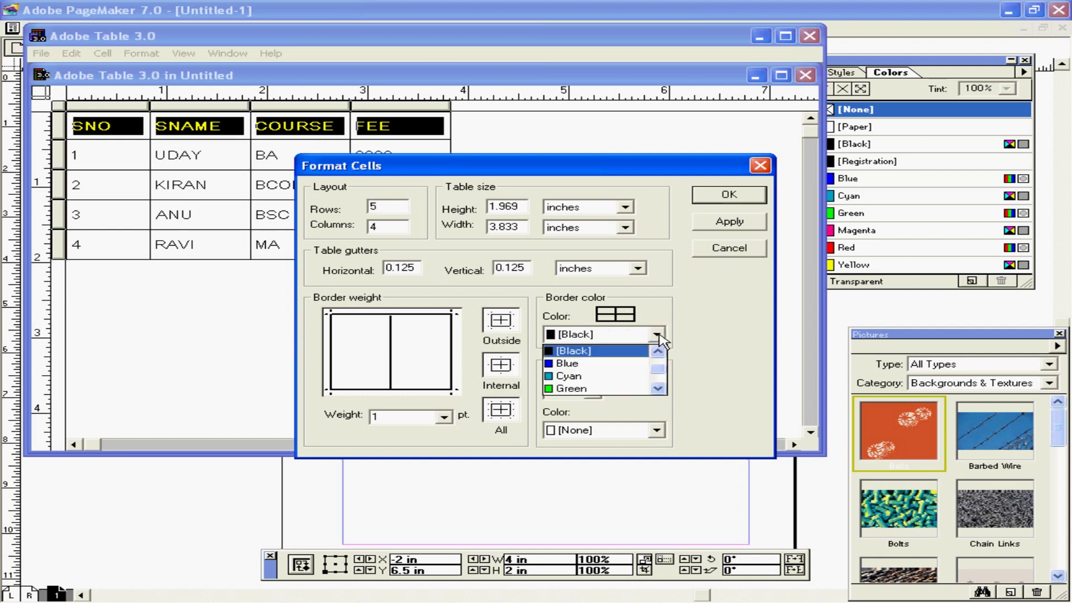
{"action": "left_click", "coordinate": [584, 378]}
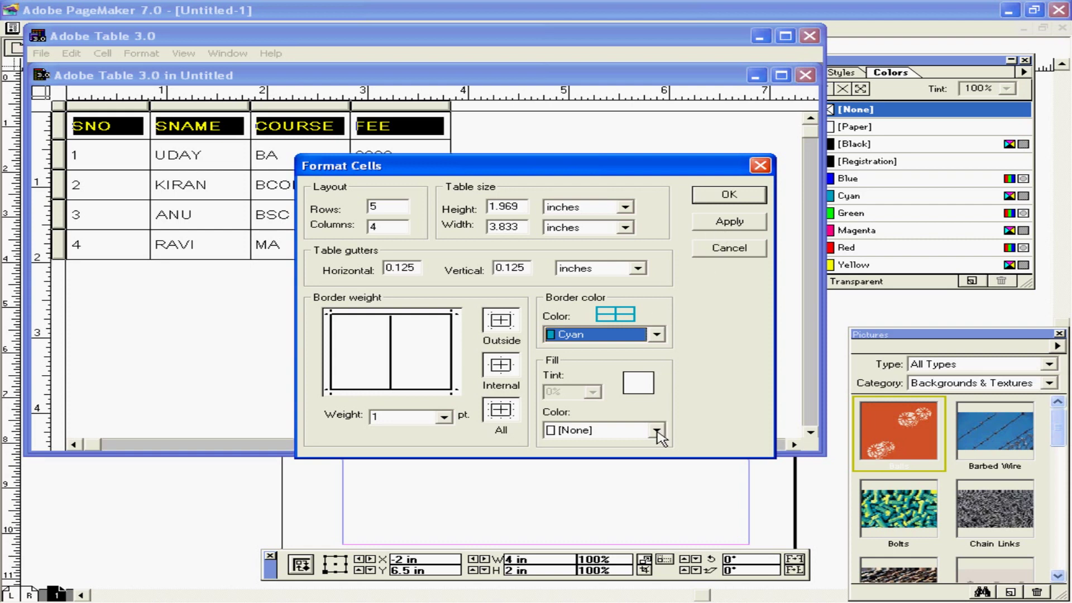
{"action": "left_click", "coordinate": [657, 430]}
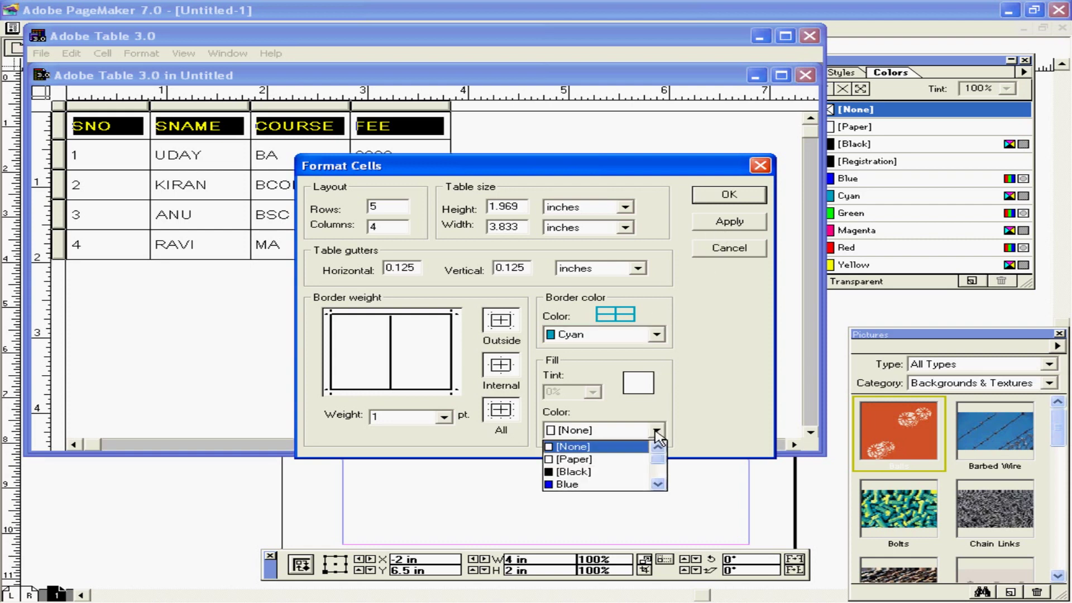
{"action": "left_click", "coordinate": [658, 484]}
{"action": "left_click", "coordinate": [658, 484]}
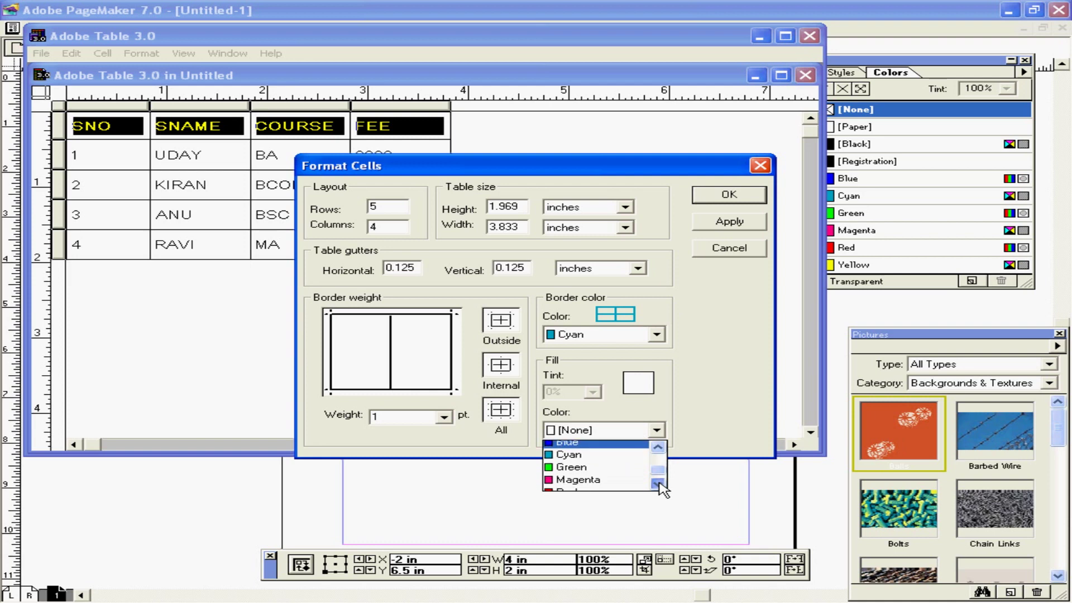
{"action": "left_click", "coordinate": [641, 447]}
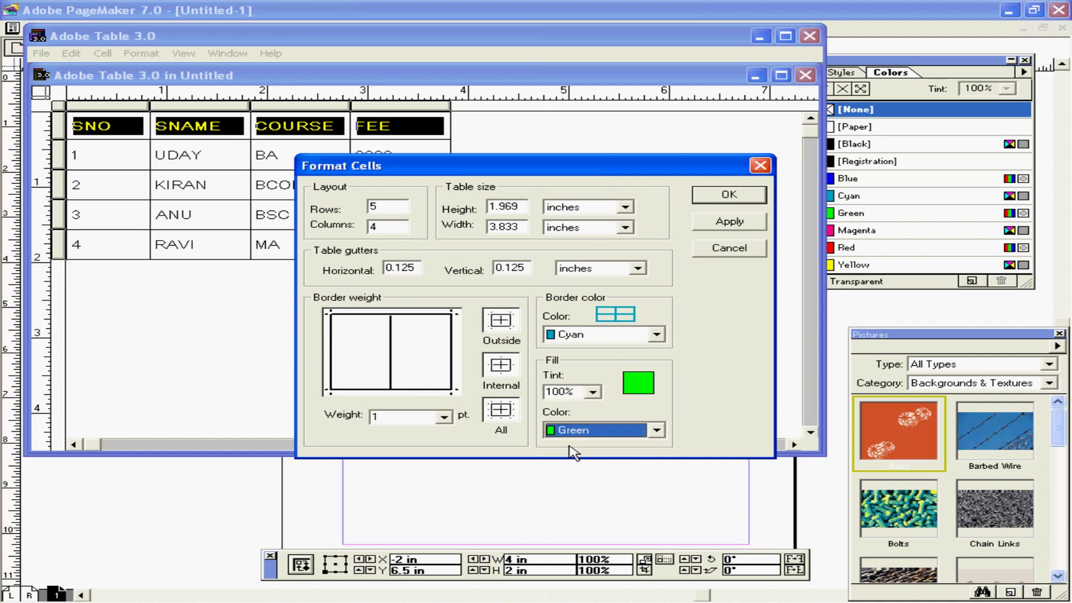
{"action": "left_click", "coordinate": [728, 194]}
{"action": "left_click", "coordinate": [409, 167]}
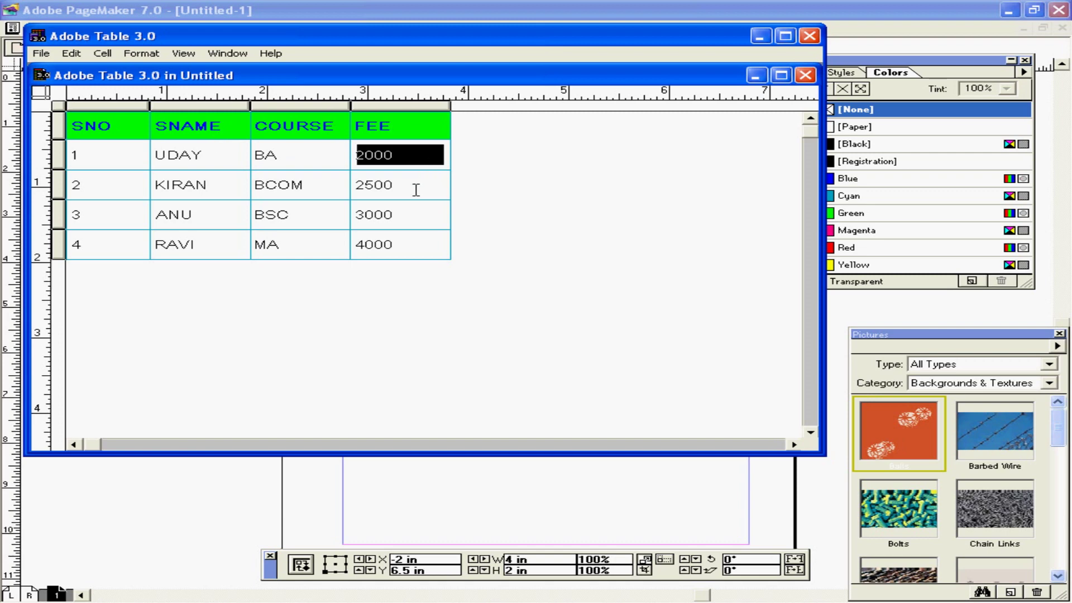
{"action": "left_click", "coordinate": [395, 185]}
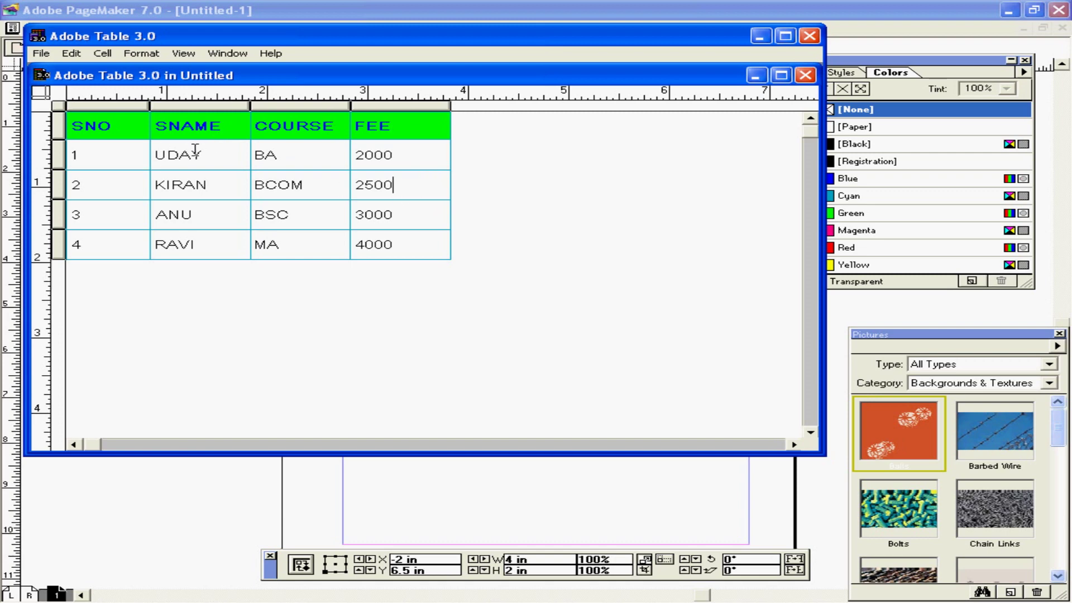
{"action": "left_click", "coordinate": [157, 53]}
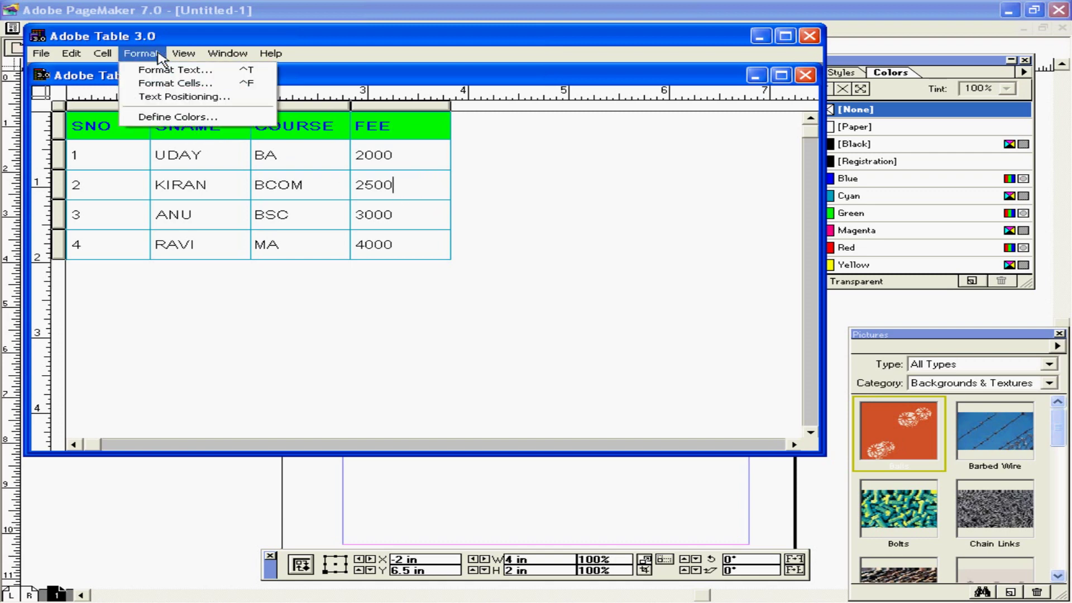
{"action": "left_click", "coordinate": [167, 98]}
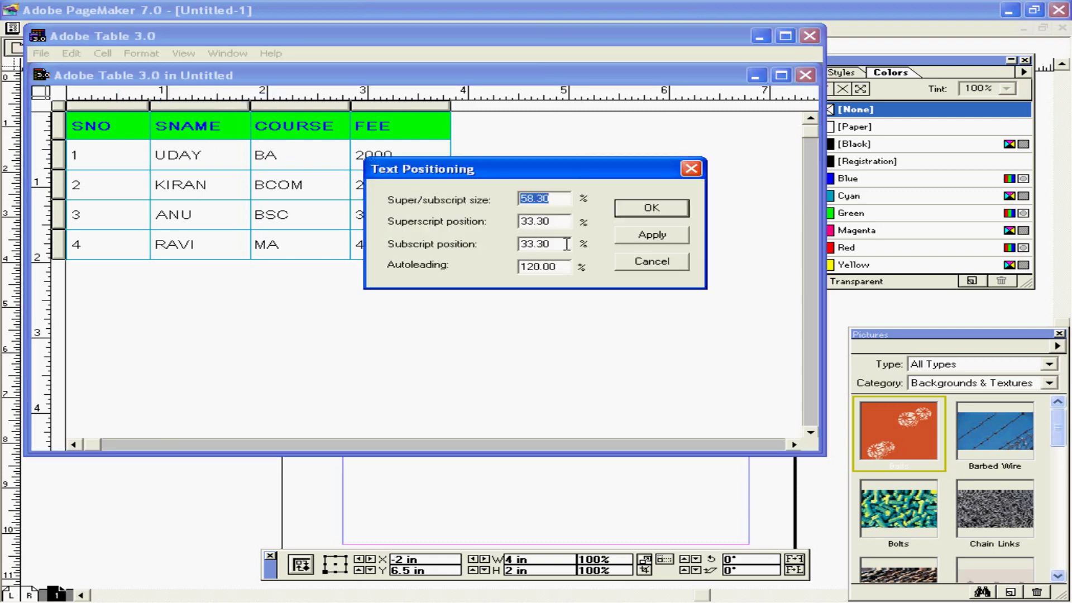
{"action": "left_click", "coordinate": [652, 262]}
{"action": "left_click", "coordinate": [103, 53]}
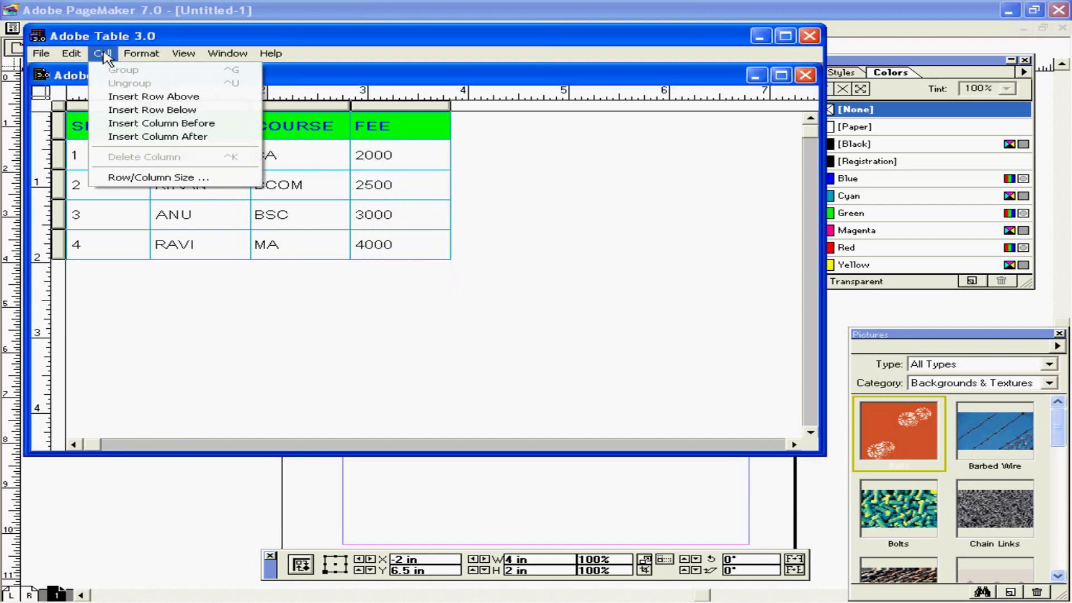
{"action": "left_click", "coordinate": [375, 184]}
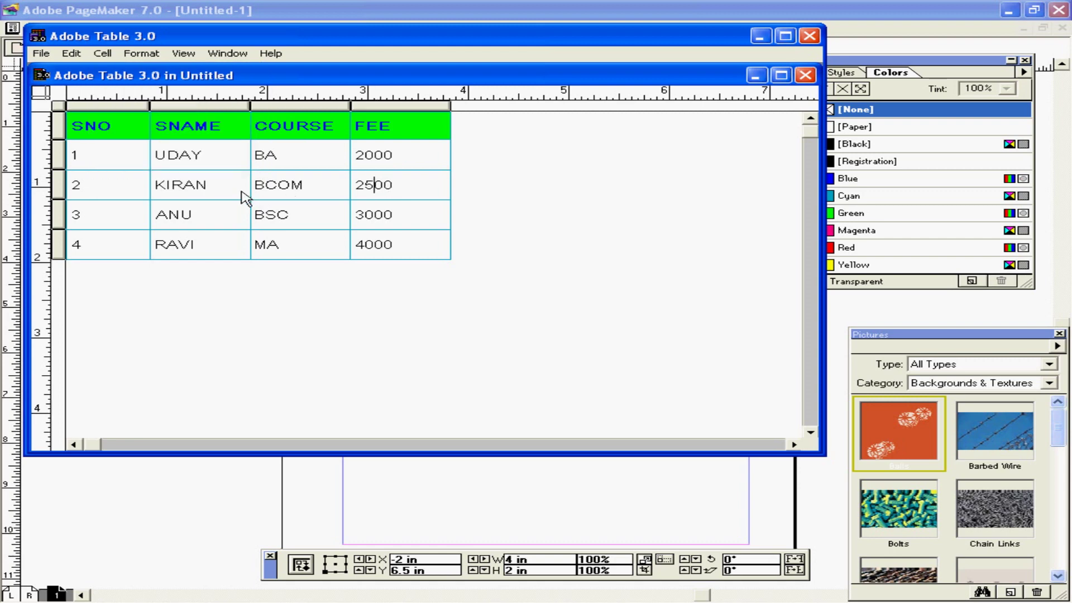
{"action": "left_click", "coordinate": [231, 190]}
{"action": "left_click", "coordinate": [113, 190]}
{"action": "double_click", "coordinate": [98, 150]}
{"action": "left_click", "coordinate": [95, 184]}
{"action": "left_click", "coordinate": [103, 54]}
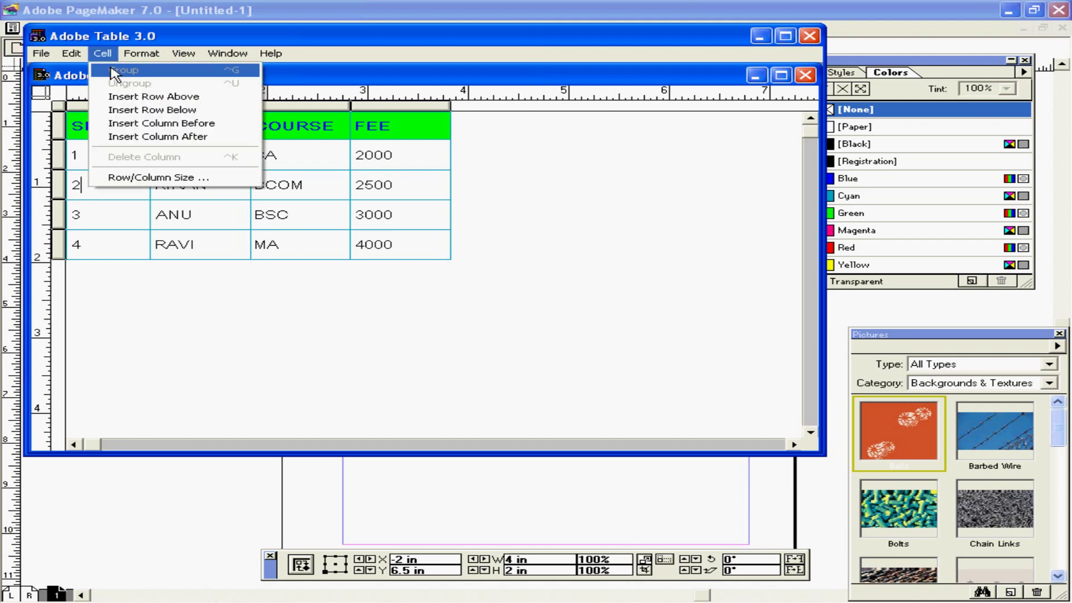
{"action": "left_click", "coordinate": [144, 97]}
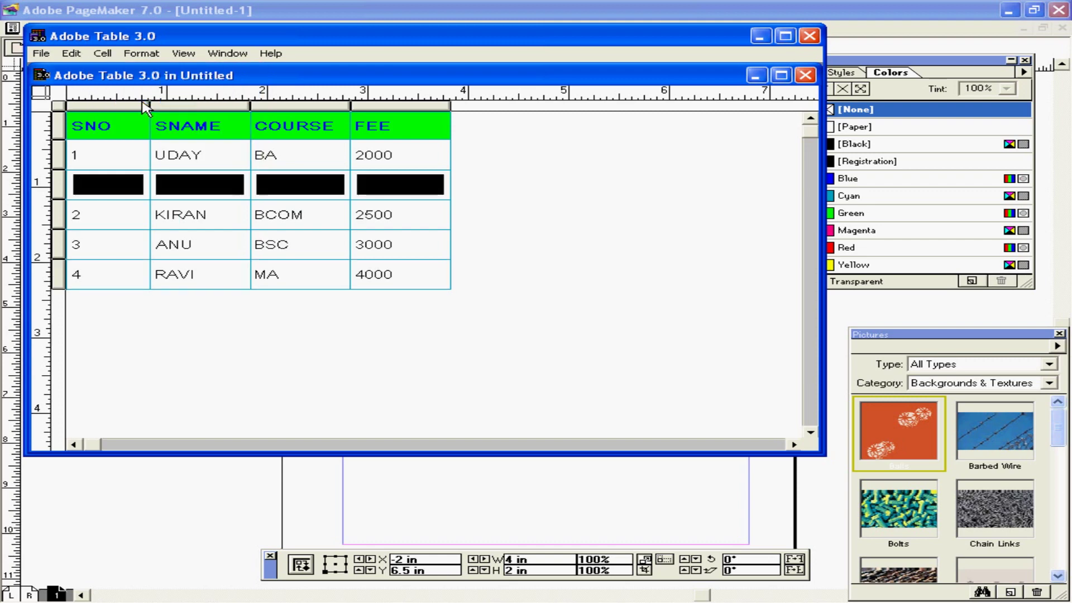
{"action": "left_click", "coordinate": [116, 188]}
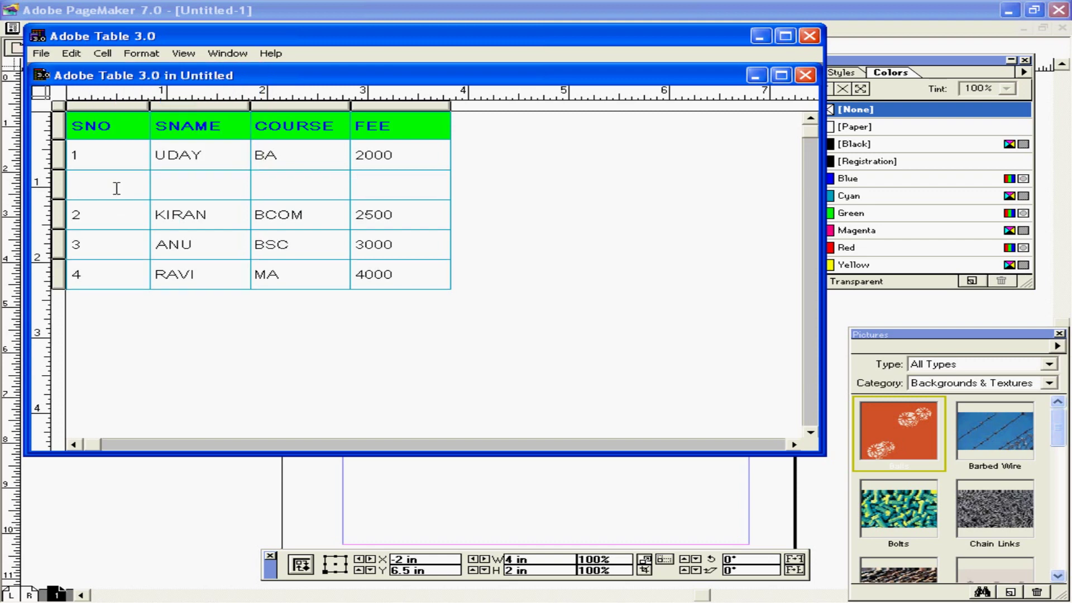
{"action": "left_click", "coordinate": [103, 54]}
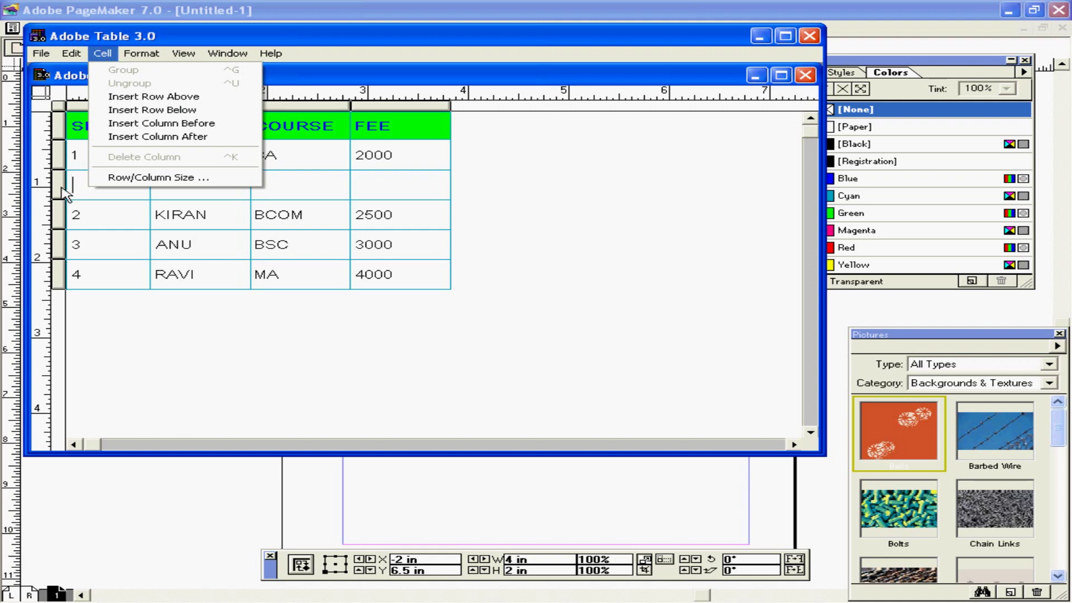
{"action": "left_click", "coordinate": [61, 188]}
{"action": "left_click", "coordinate": [109, 54]}
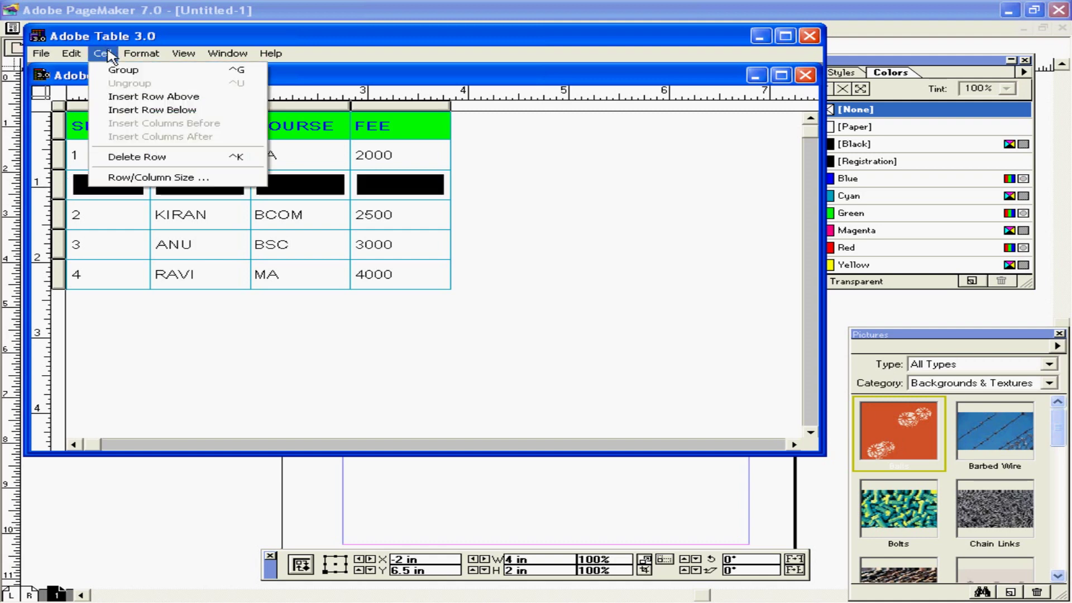
{"action": "left_click", "coordinate": [115, 158]}
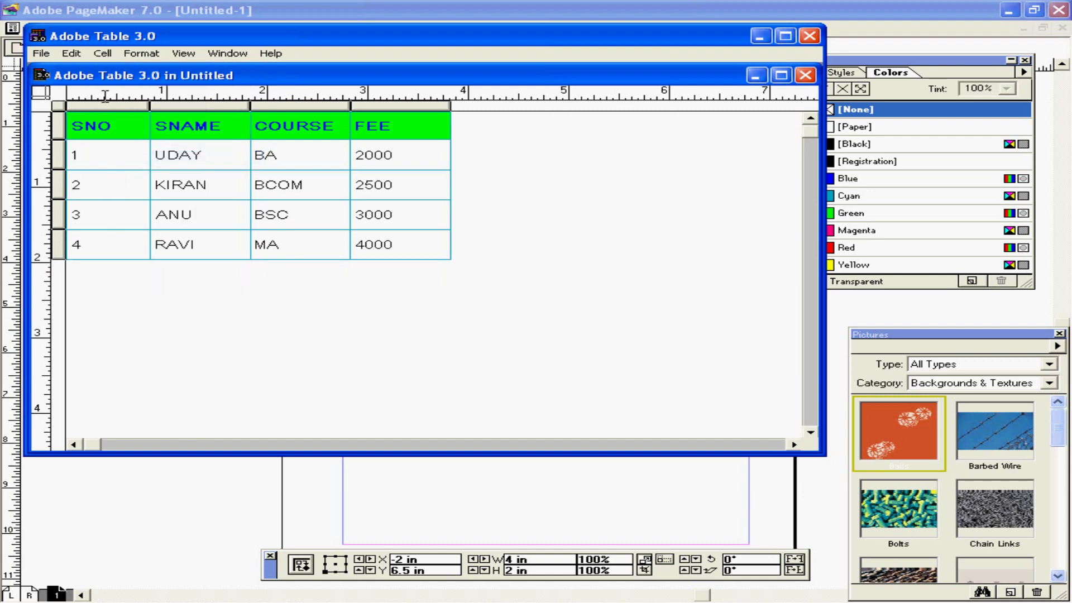
{"action": "left_click", "coordinate": [102, 53]}
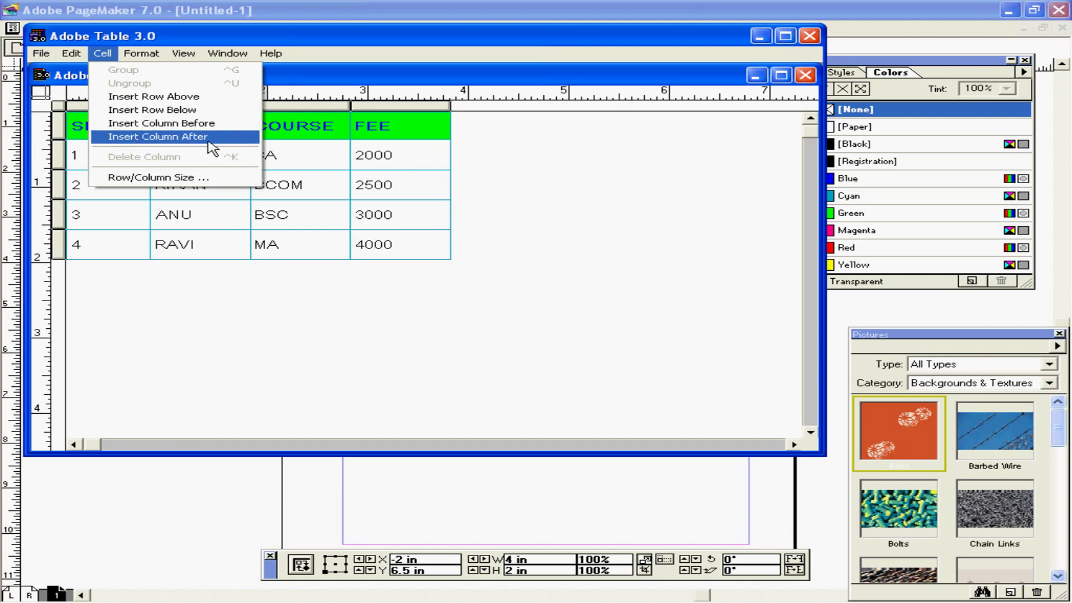
Step: Insert a blank fifth column after the FEE column
{"action": "left_click", "coordinate": [280, 132]}
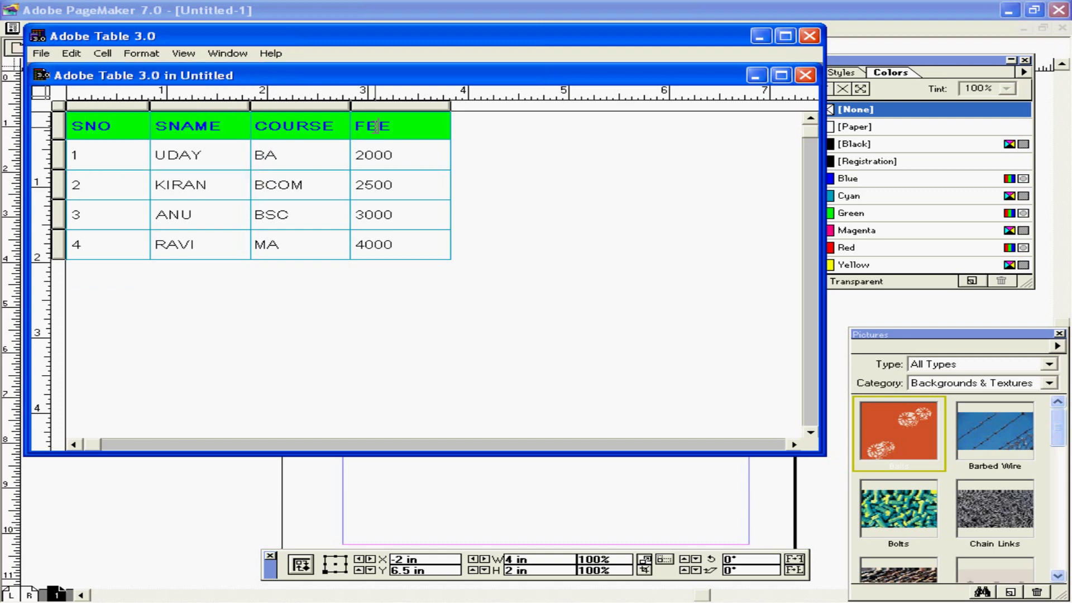
{"action": "left_click", "coordinate": [140, 53]}
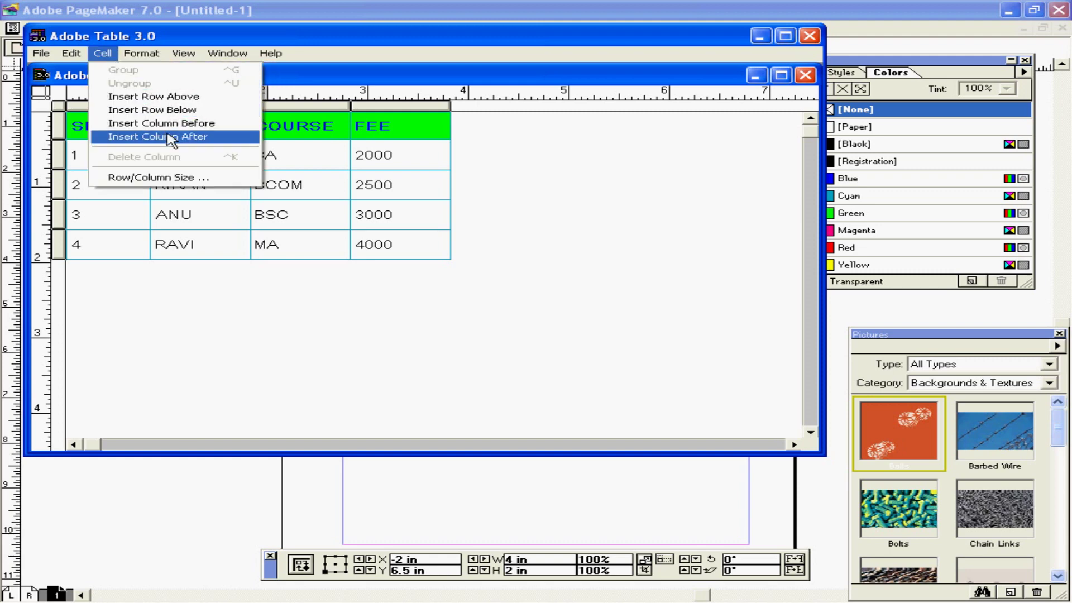
{"action": "left_click", "coordinate": [167, 137]}
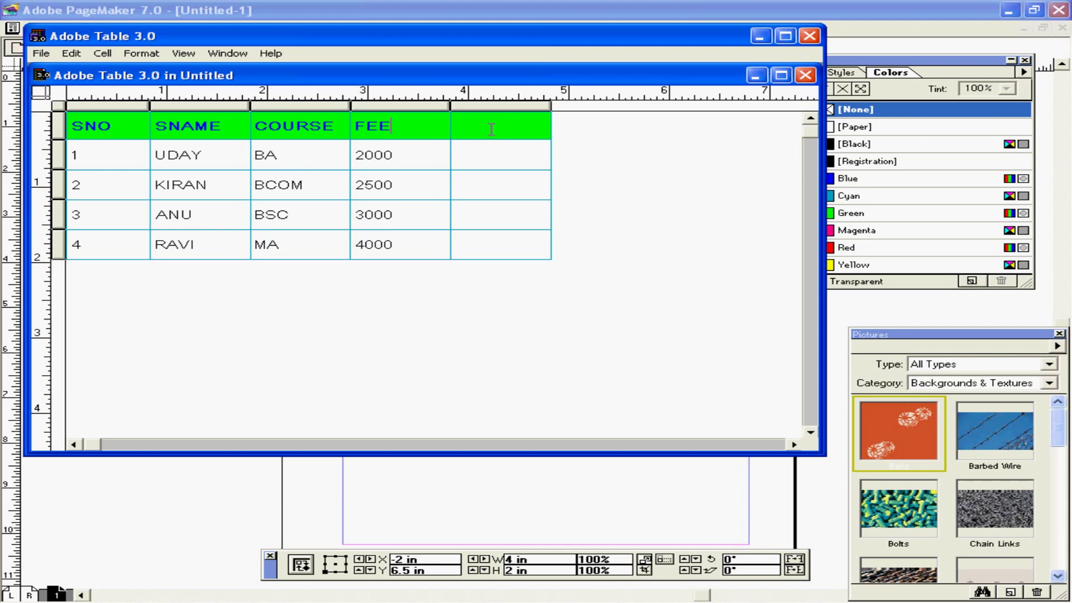
{"action": "left_click", "coordinate": [103, 53]}
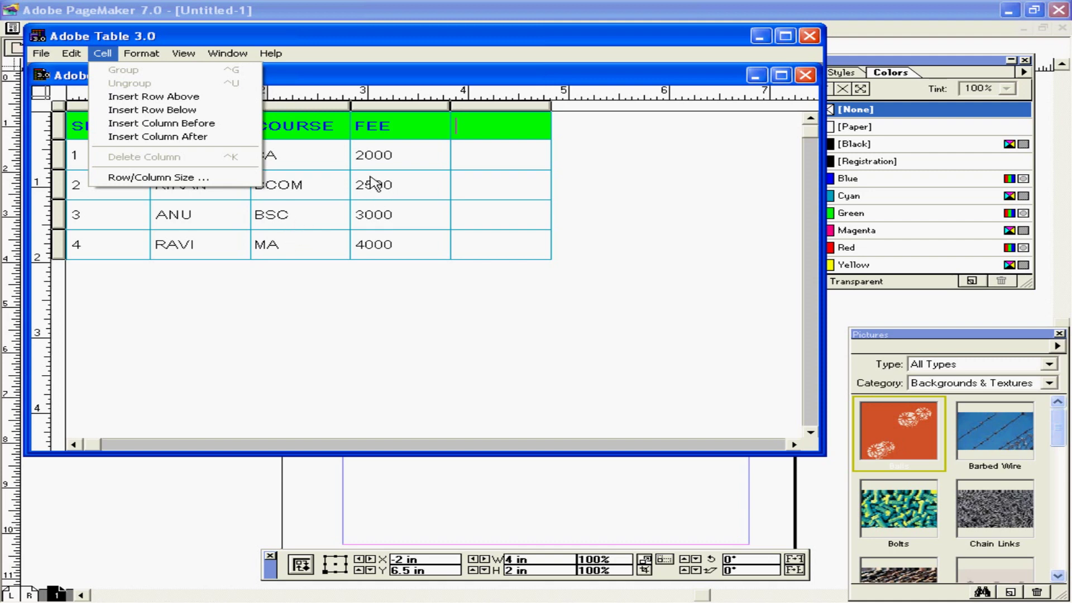
{"action": "left_click", "coordinate": [348, 166]}
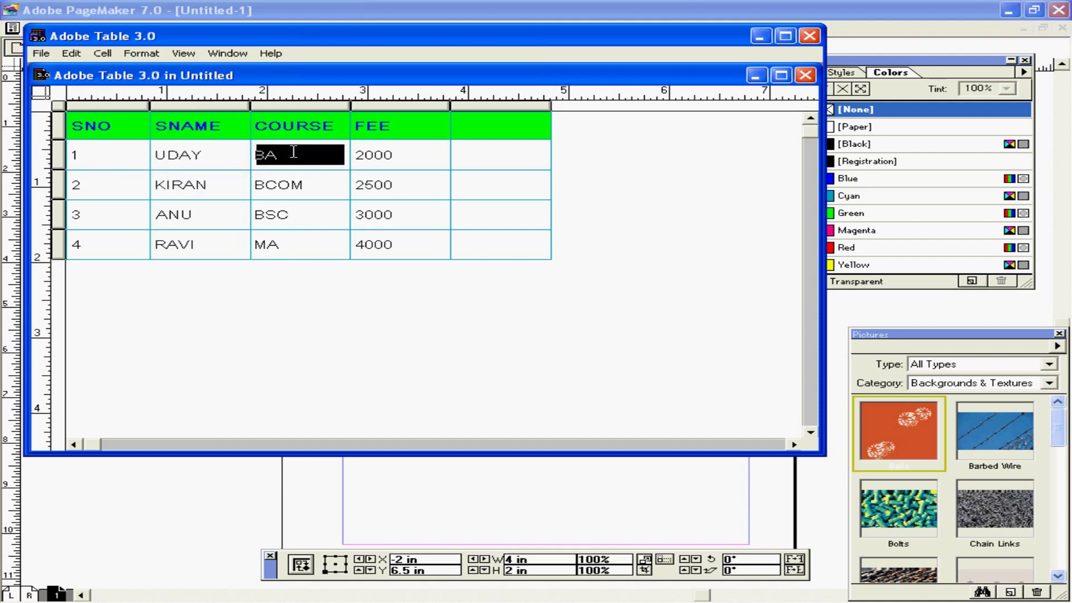
Step: Group rows 1 and 2 into one cell, then undo the grouping
{"action": "left_click", "coordinate": [245, 154]}
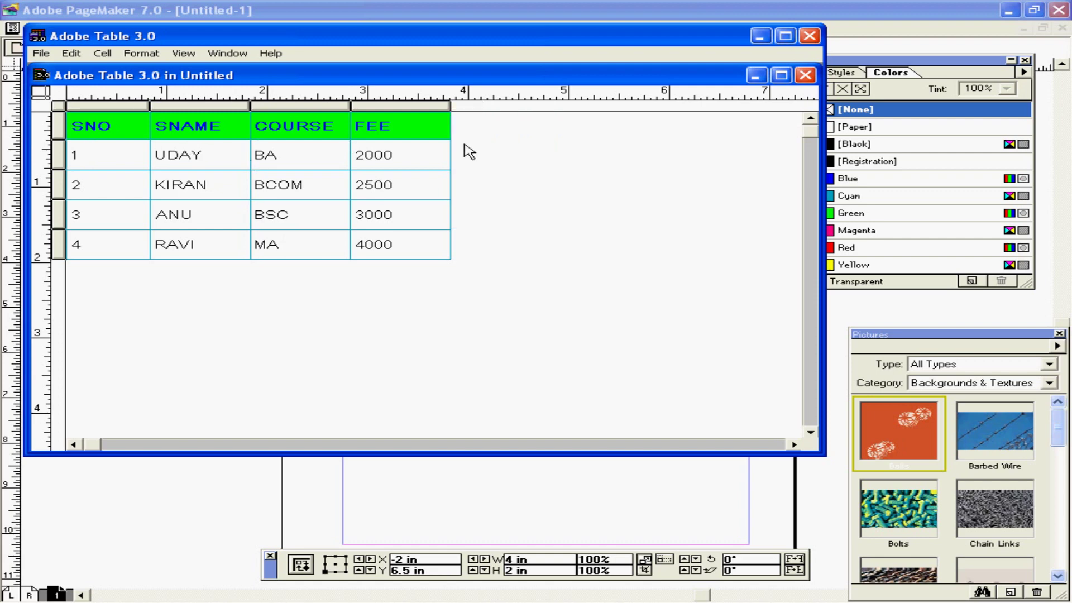
{"action": "left_click", "coordinate": [59, 127]}
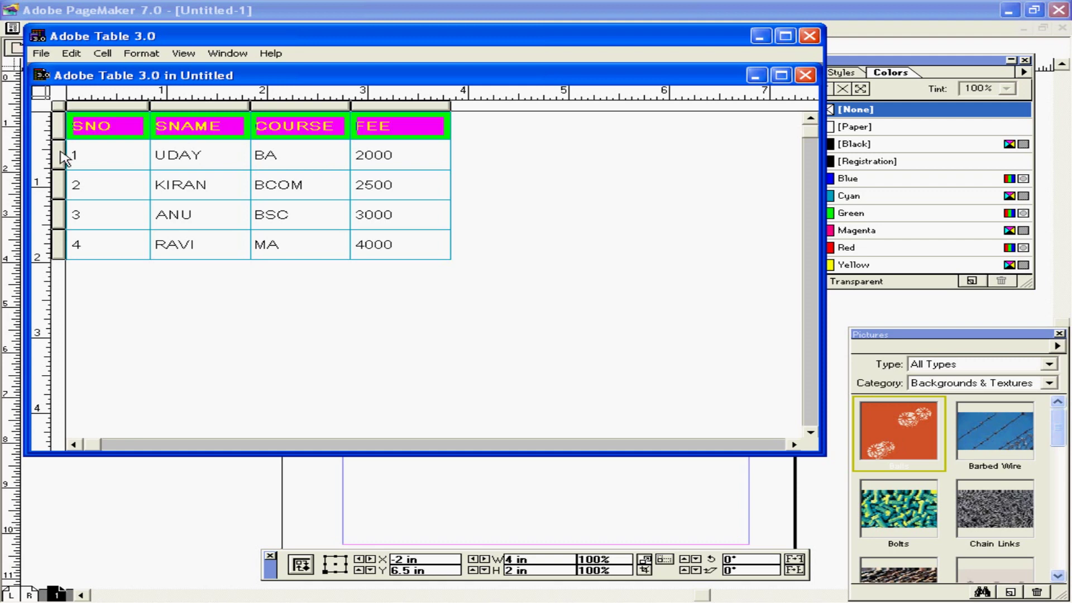
{"action": "left_click_drag", "start_coordinate": [63, 156], "coordinate": [70, 187]}
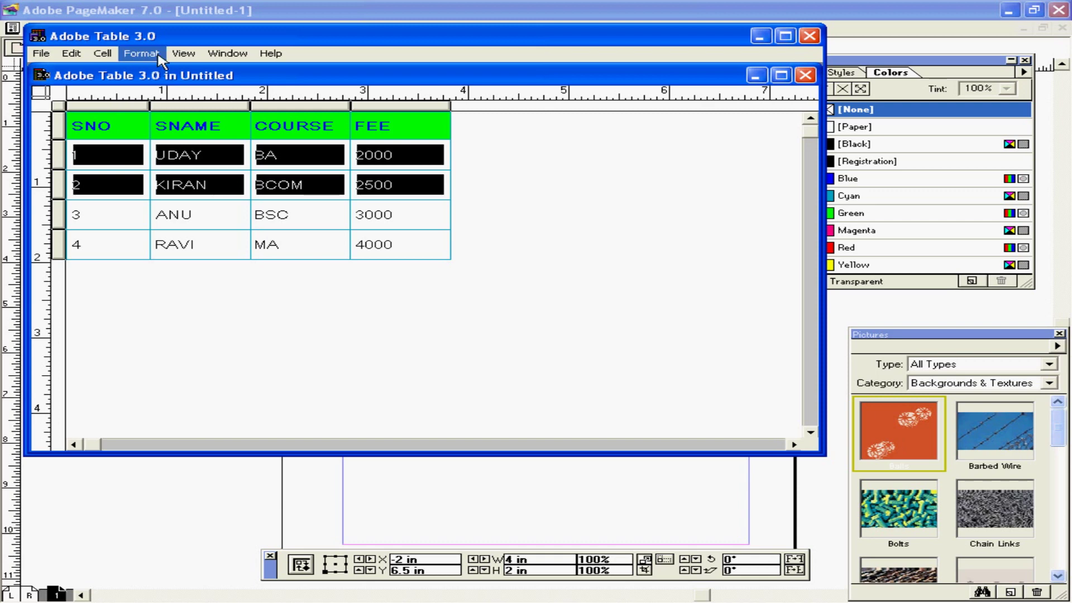
{"action": "left_click", "coordinate": [103, 54]}
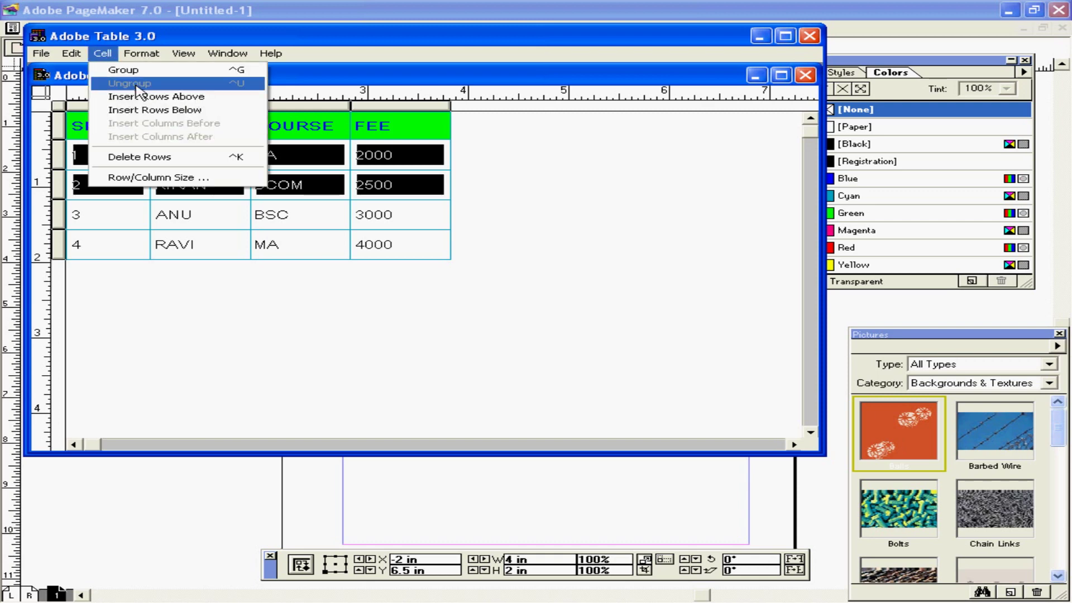
{"action": "left_click", "coordinate": [123, 70]}
{"action": "left_click", "coordinate": [141, 155]}
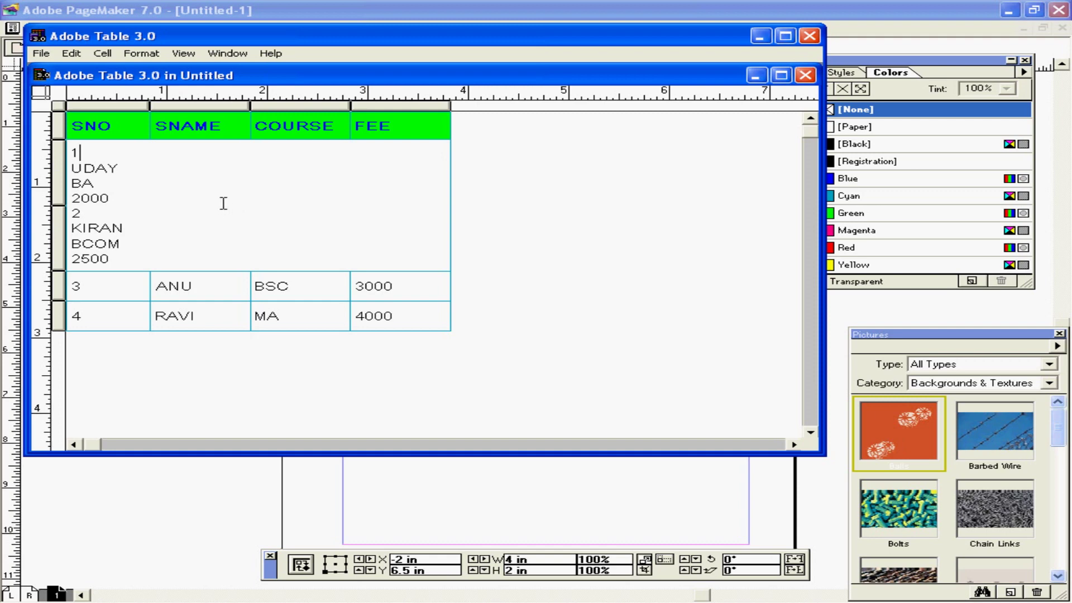
{"action": "key", "text": "ctrl+z"}
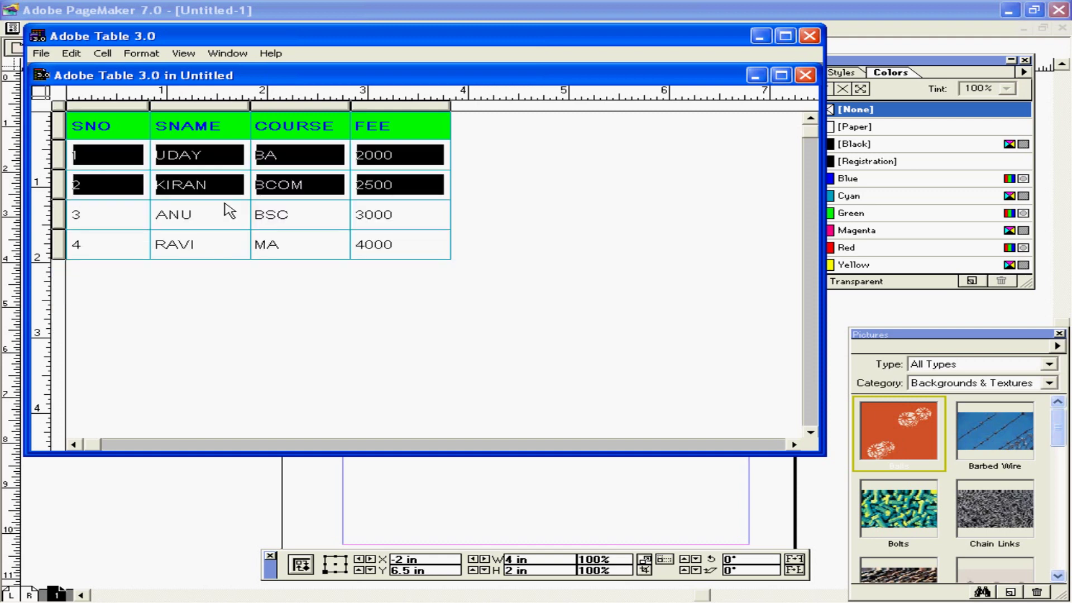
{"action": "left_click", "coordinate": [232, 184]}
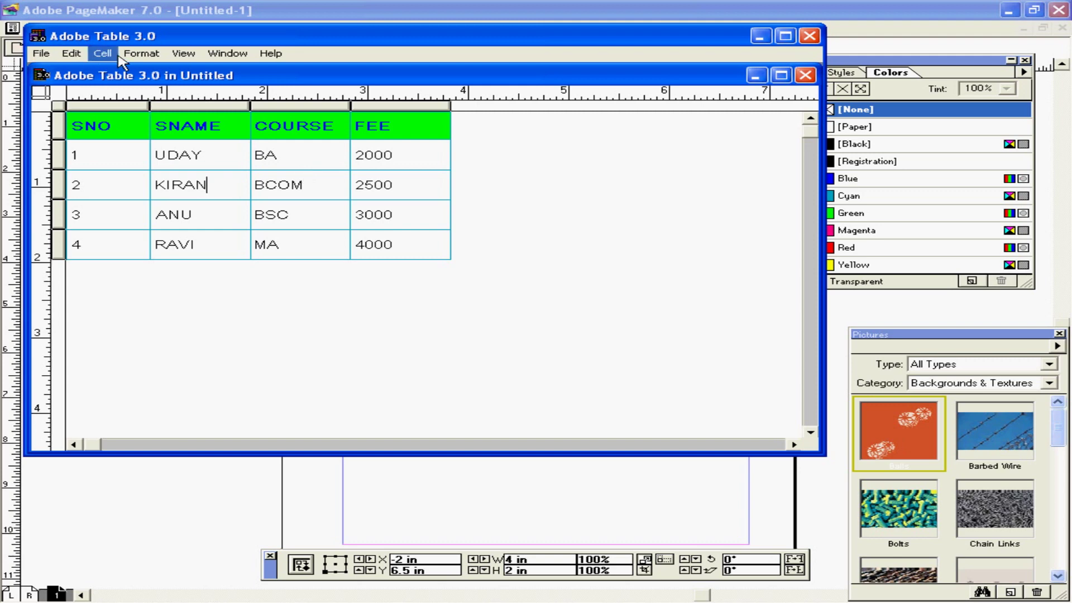
{"action": "left_click", "coordinate": [49, 54]}
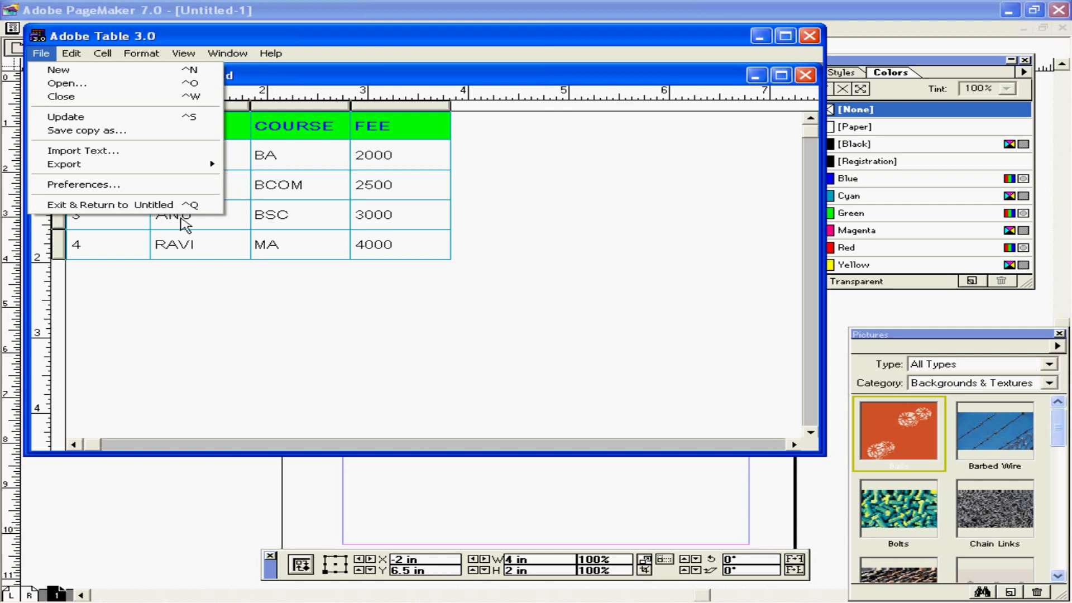
Step: Exit Adobe Table back to the Untitled PageMaker document, declining the debugger prompt
{"action": "left_click", "coordinate": [155, 205]}
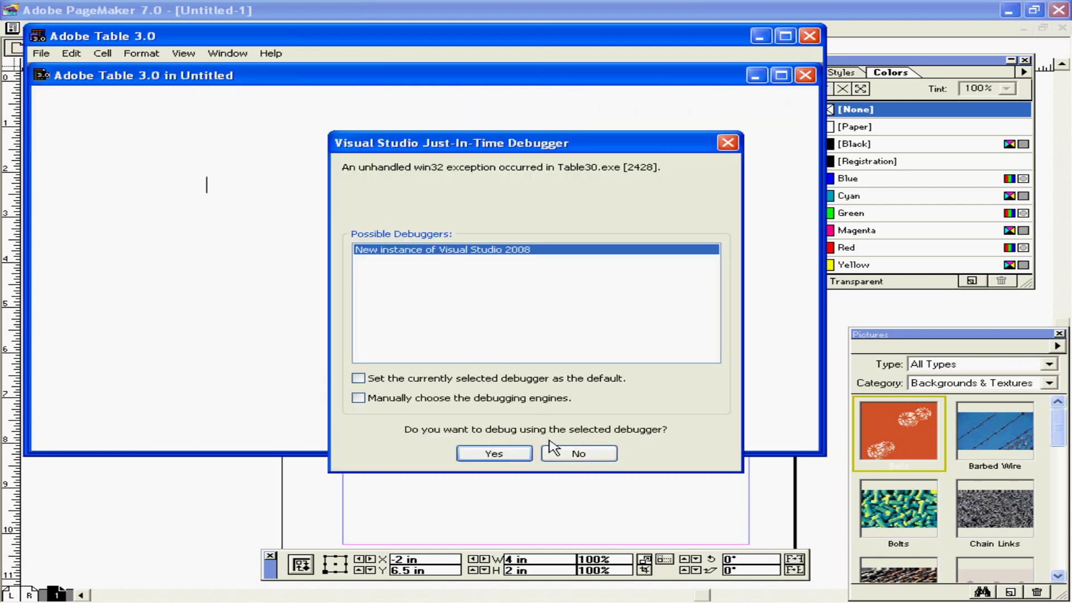
{"action": "left_click", "coordinate": [569, 453]}
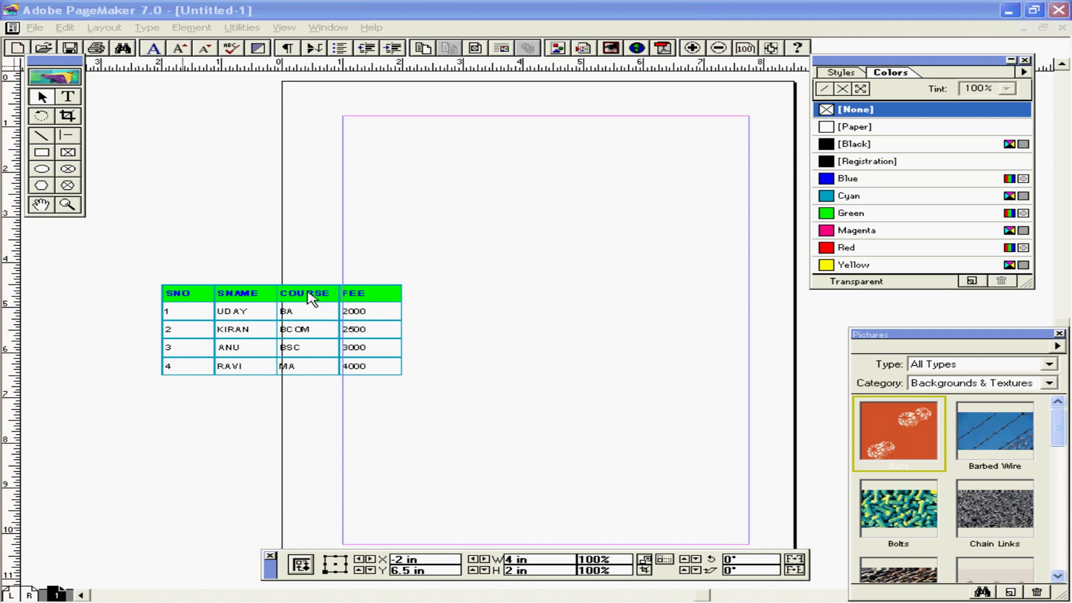
Step: Move the table into the upper middle of the page and enlarge it to about 5.05 by 2.8 inches
{"action": "left_click", "coordinate": [455, 294]}
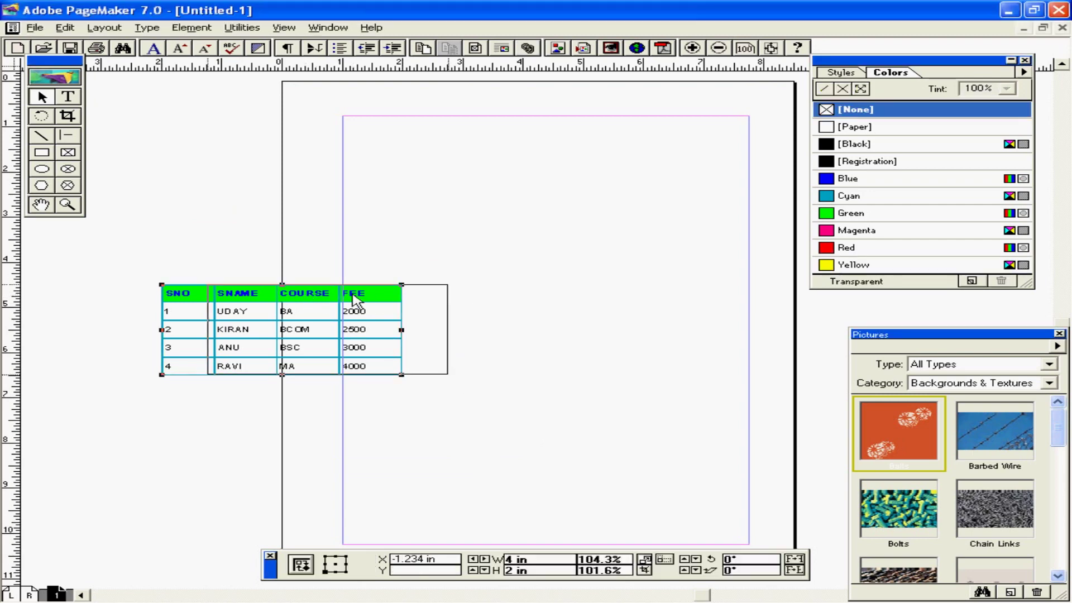
{"action": "left_click_drag", "start_coordinate": [311, 302], "coordinate": [538, 218]}
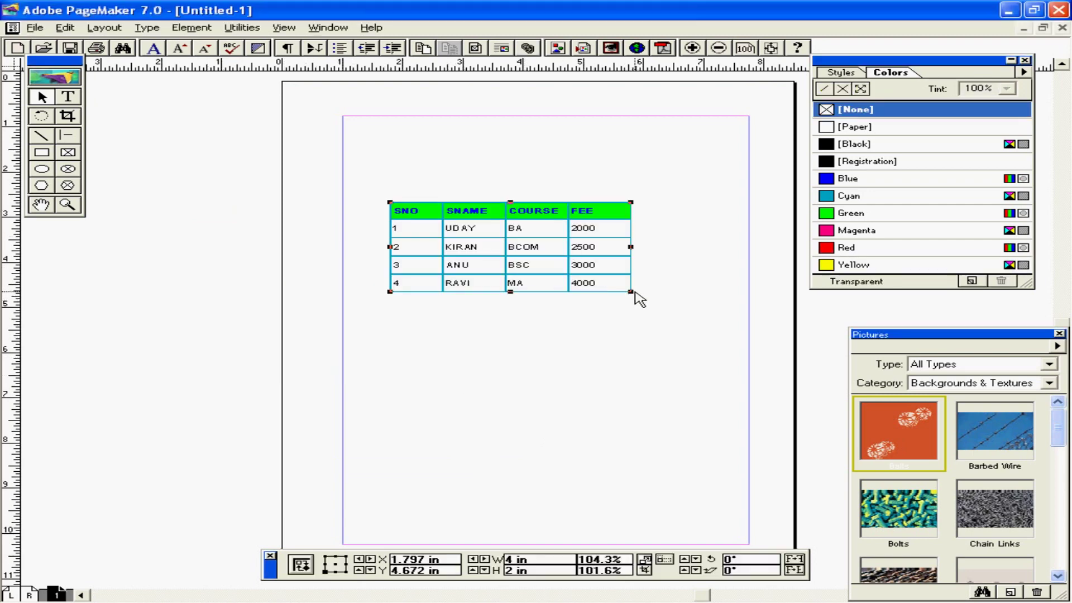
{"action": "left_click_drag", "start_coordinate": [631, 292], "coordinate": [693, 327]}
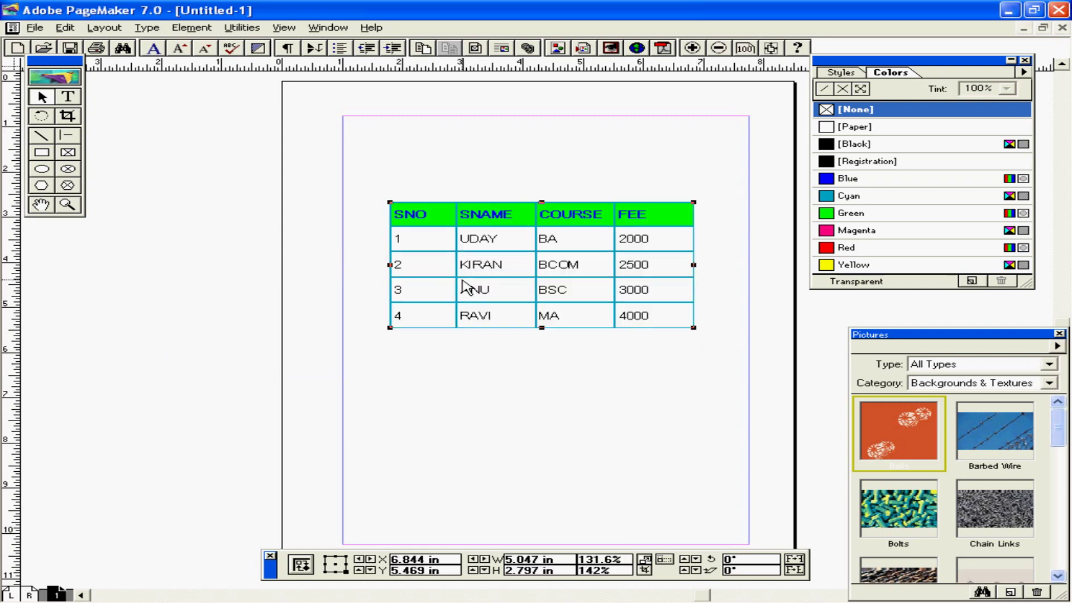
{"action": "left_click", "coordinate": [64, 28]}
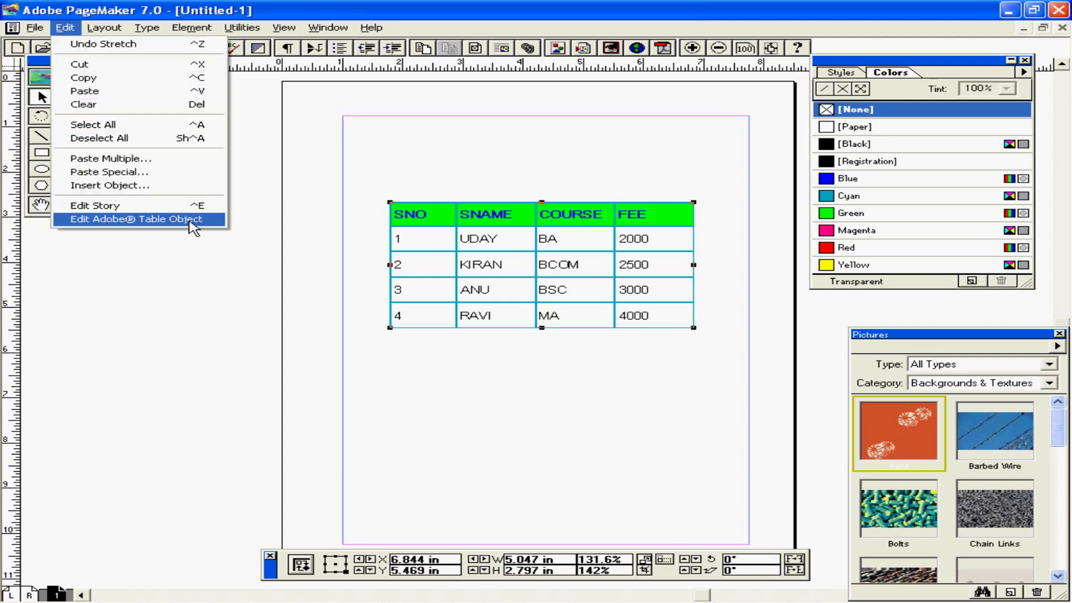
Step: Stretch the table leftward from its bottom-left corner to about 5.34 by 2.98 inches
{"action": "left_click", "coordinate": [525, 349]}
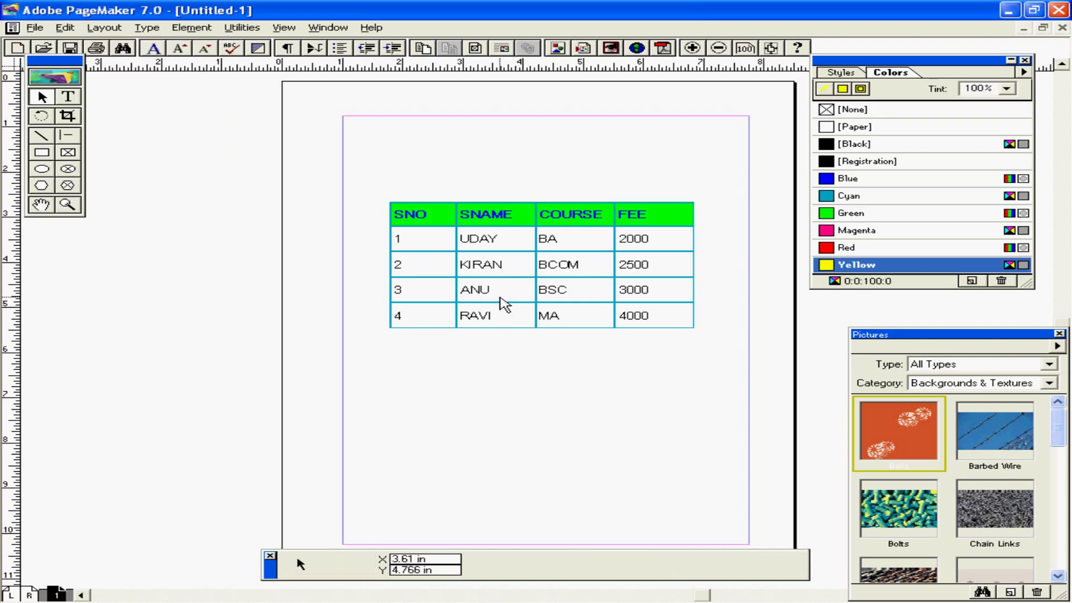
{"action": "left_click", "coordinate": [499, 304]}
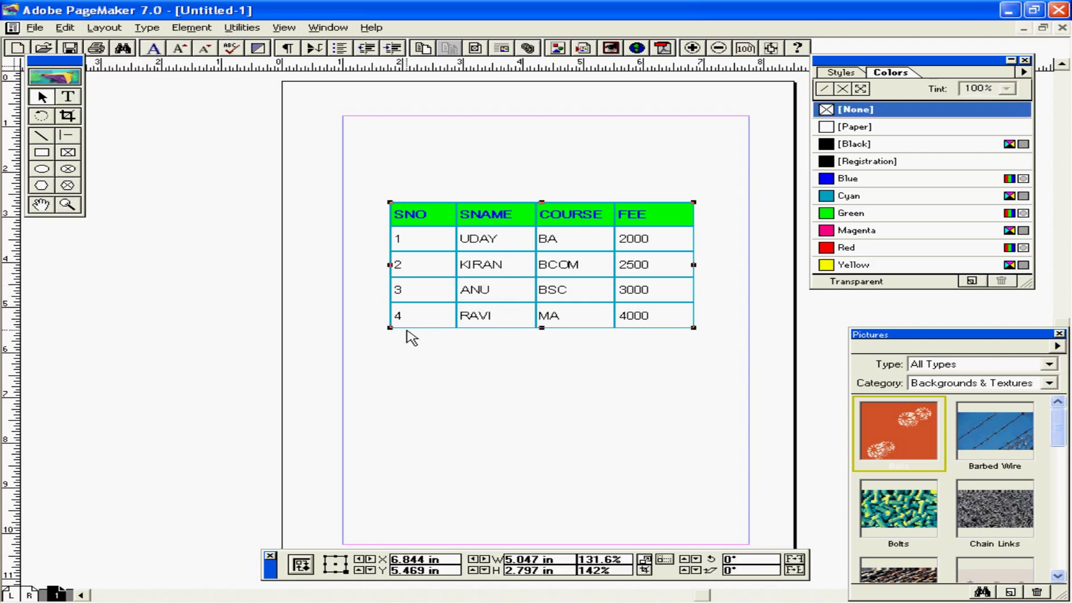
{"action": "left_click", "coordinate": [390, 329]}
{"action": "left_click_drag", "start_coordinate": [389, 328], "coordinate": [372, 336]}
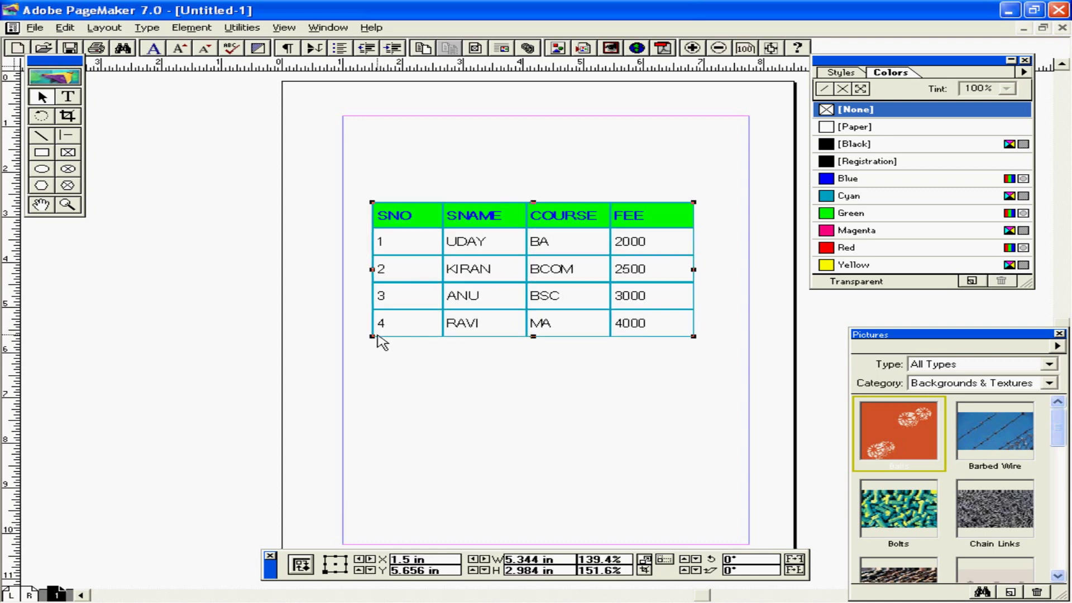